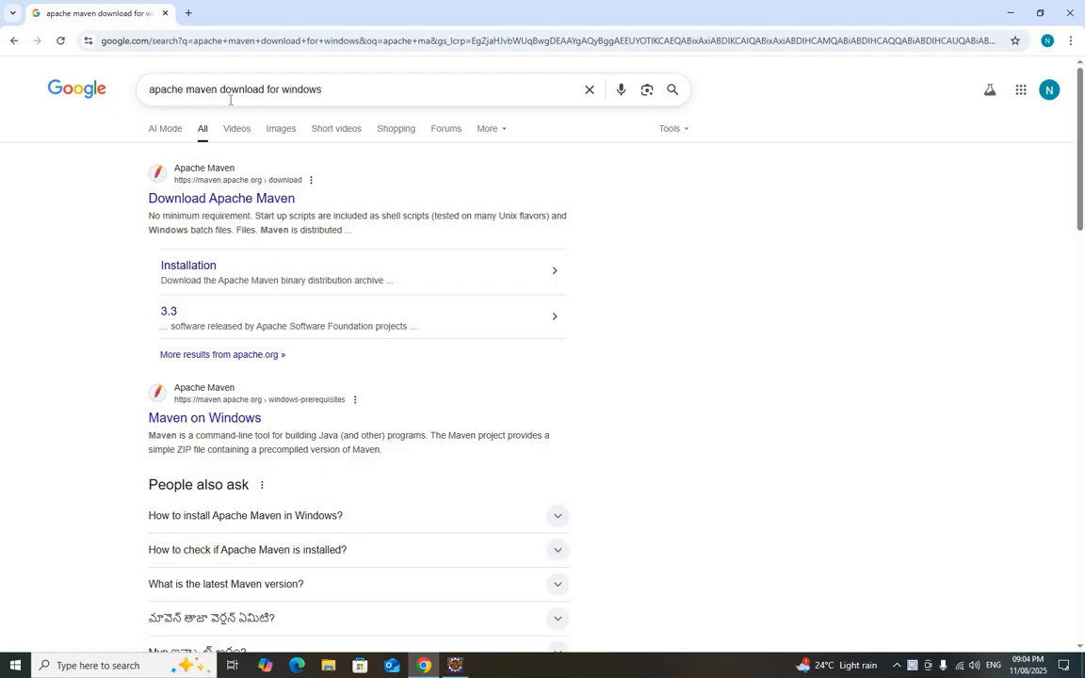
# - Open the Download Apache Maven page from the search results and download the binary zip archive apache-maven-3.9.11-bin.zip
pyautogui.click(230, 199)
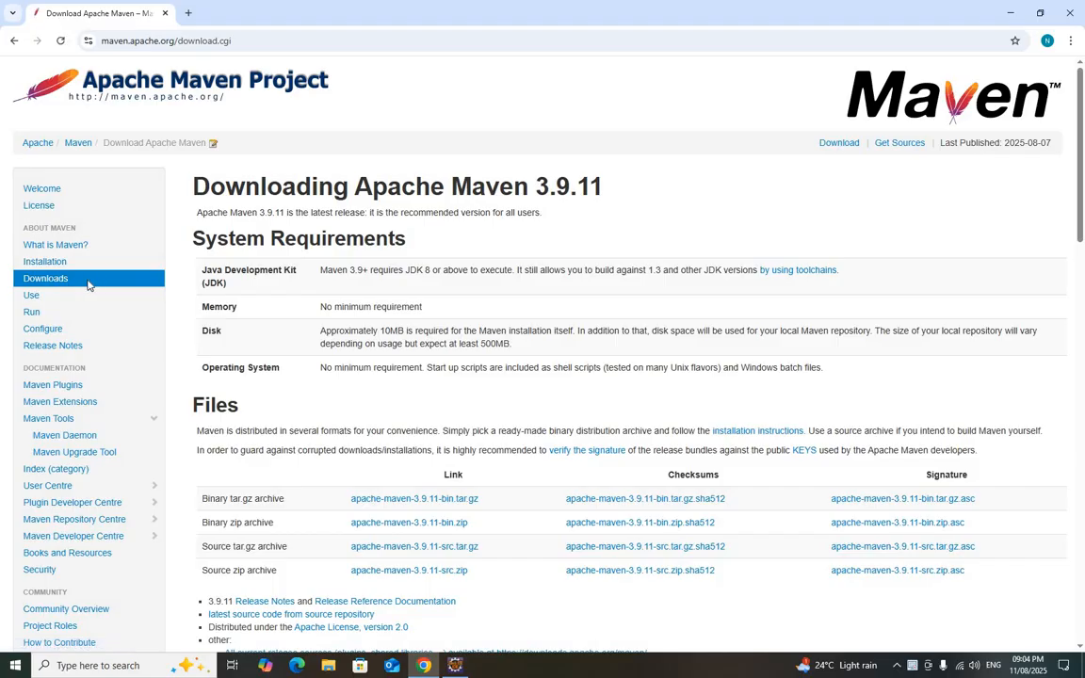
pyautogui.scroll(-3, 194, 310)
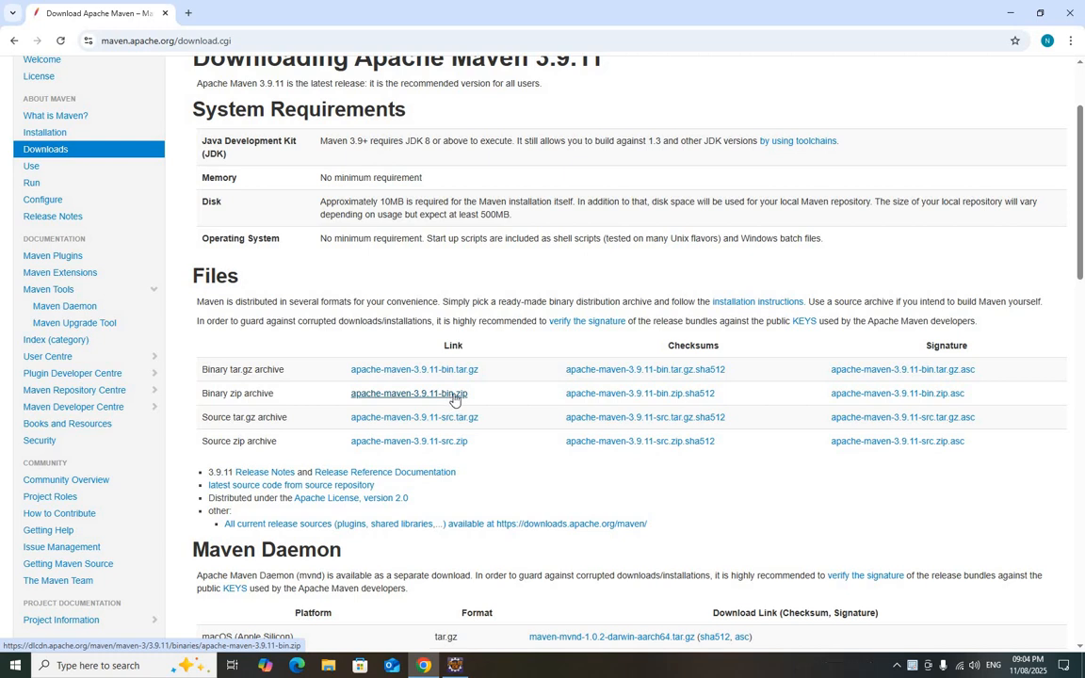
pyautogui.click(455, 400)
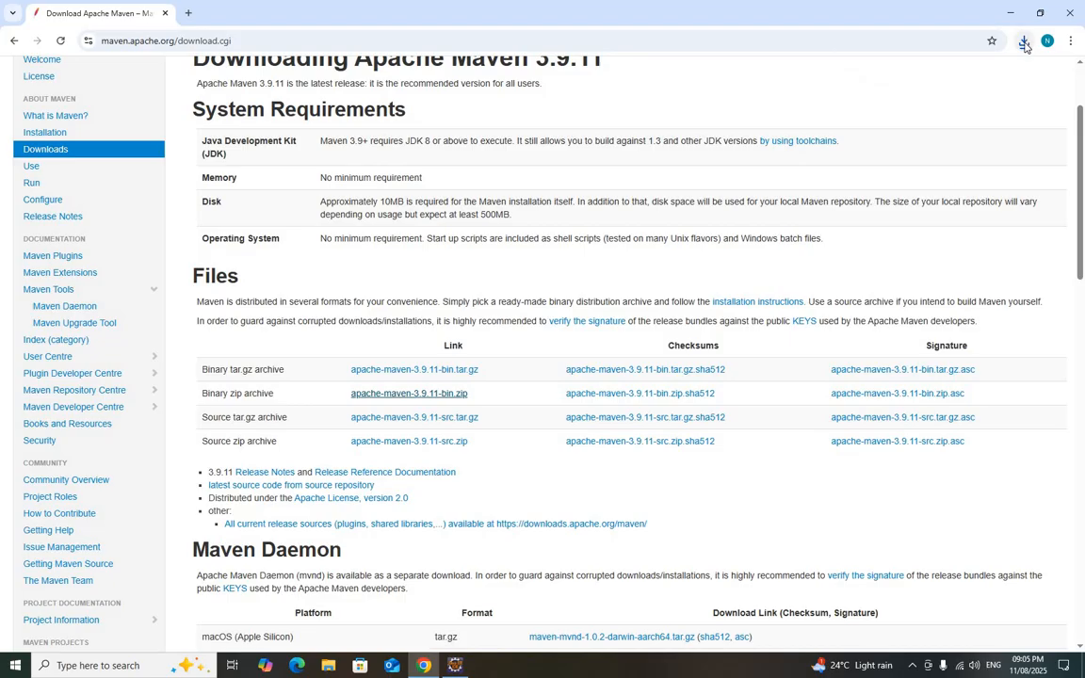
# - Show the downloaded apache-maven-3.9.11-bin archive in its folder and extract its contents there
pyautogui.click(1024, 42)
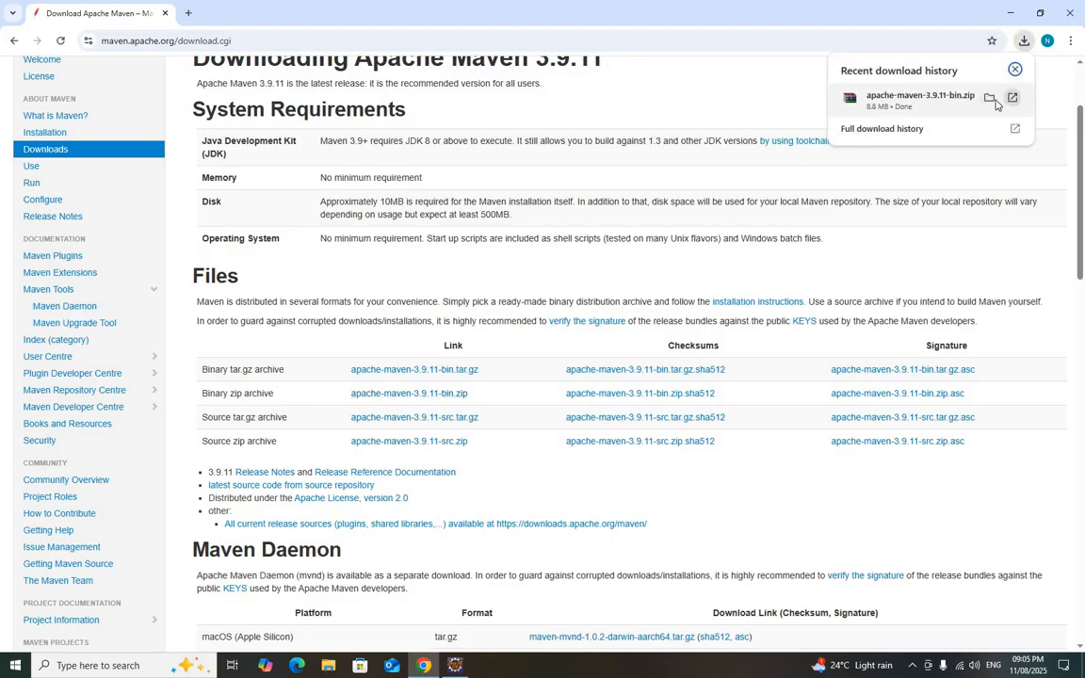
pyautogui.click(989, 98)
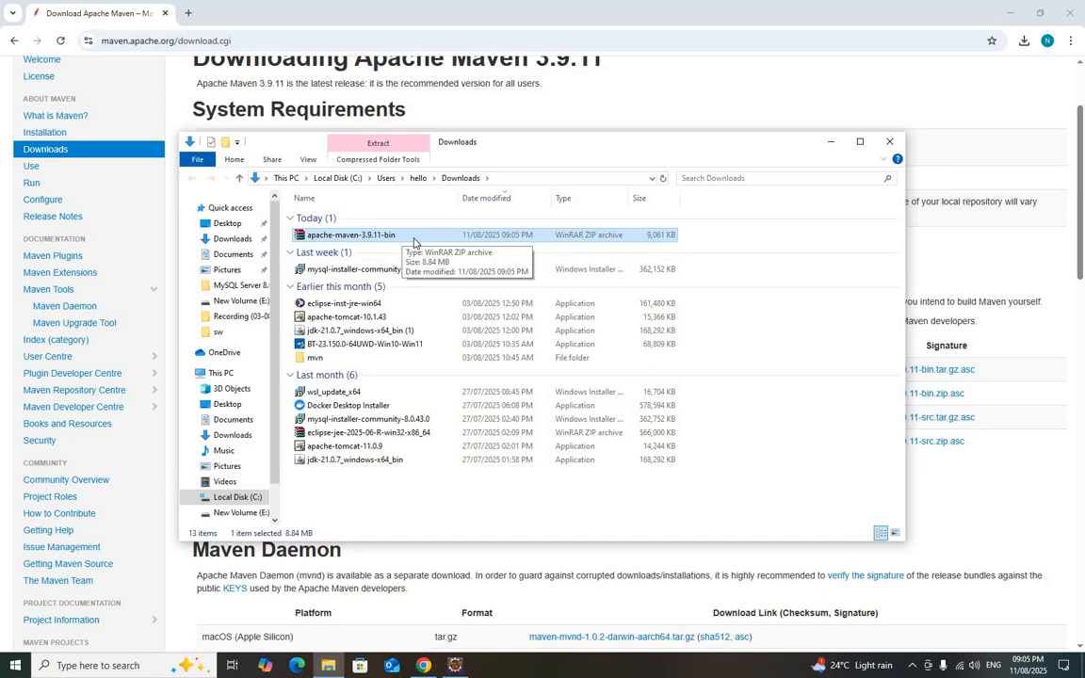
pyautogui.rightClick(412, 237)
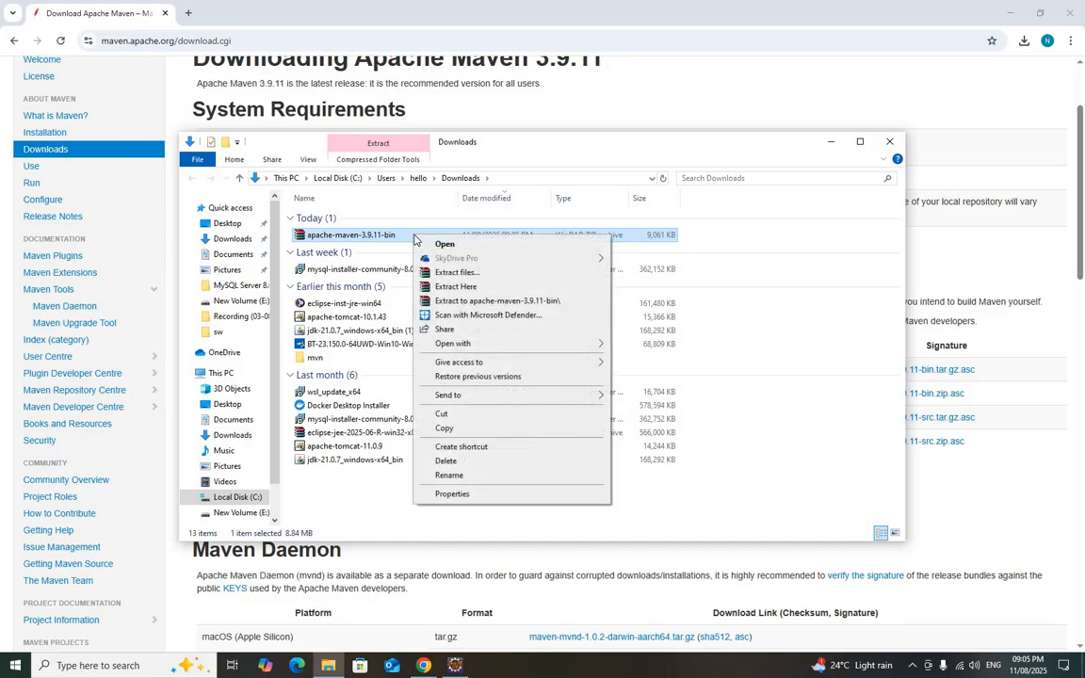
pyautogui.click(477, 287)
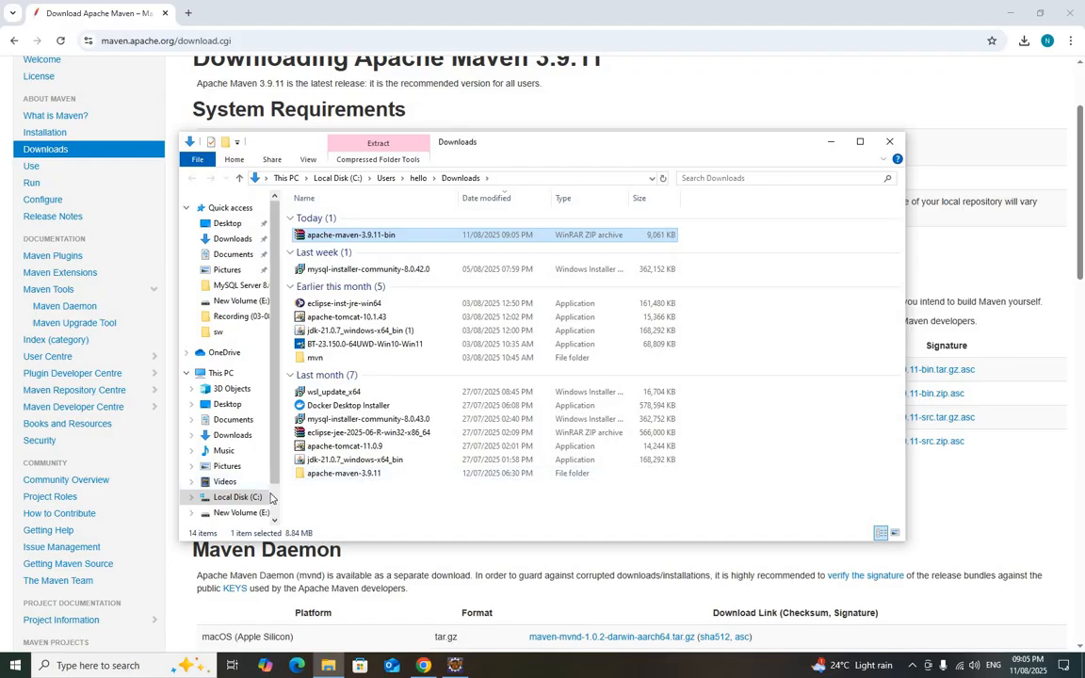
# - Look at the available actions for the extracted apache-maven-3.9.11 folder and browse to C:\Program Files as the install location
pyautogui.scroll(-1, 271, 497)
pyautogui.click(373, 477)
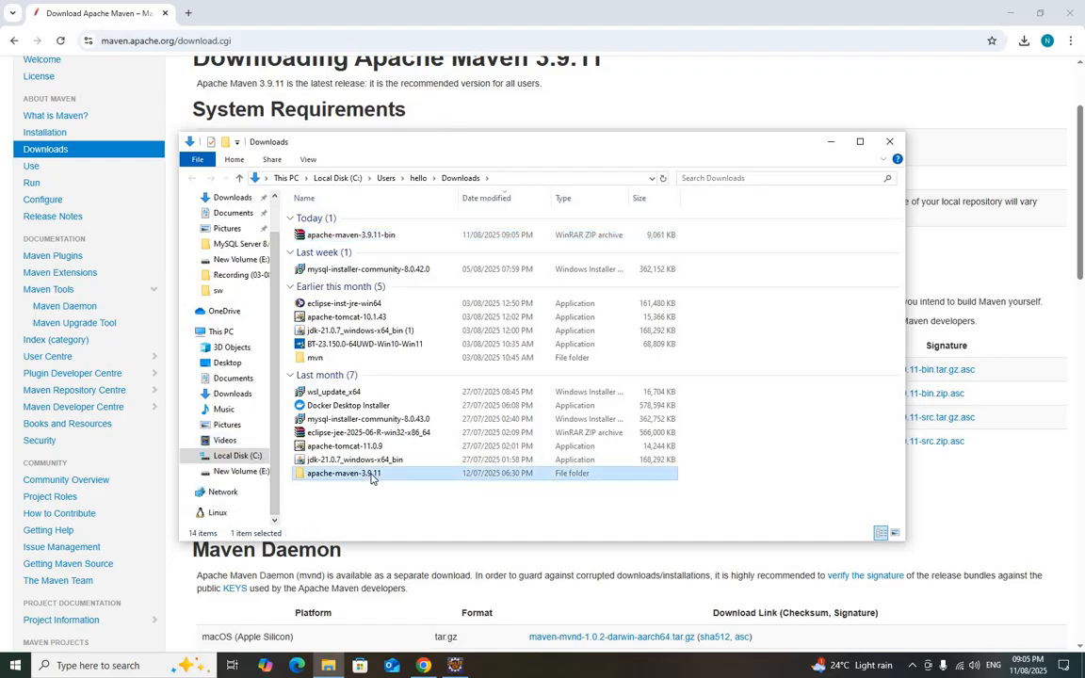
pyautogui.rightClick(373, 477)
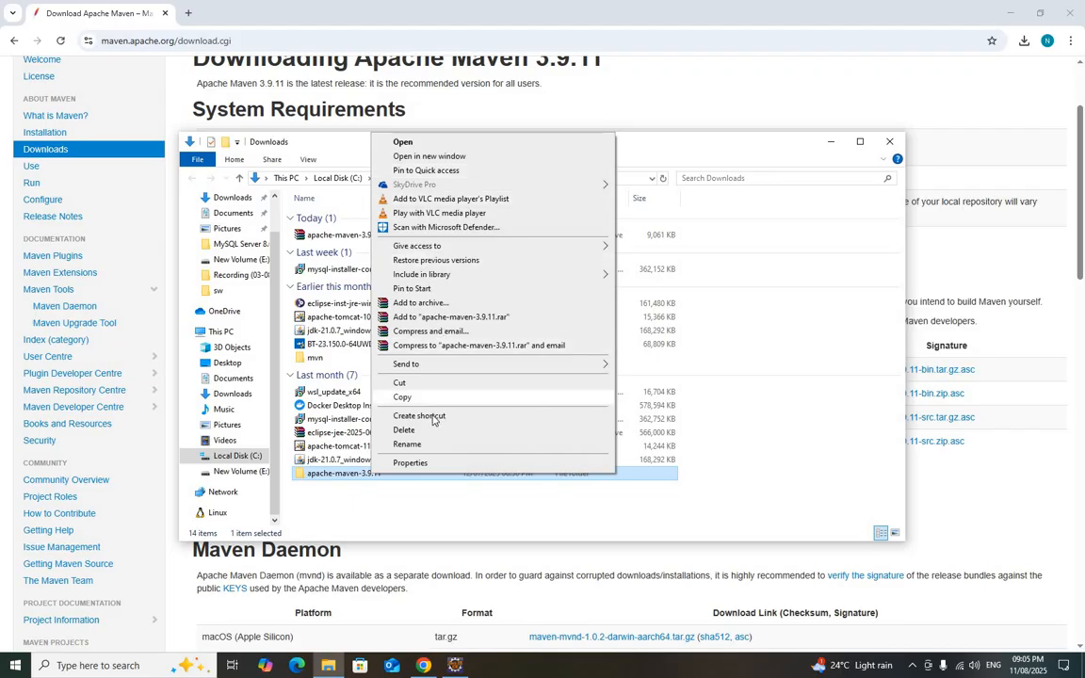
pyautogui.click(235, 457)
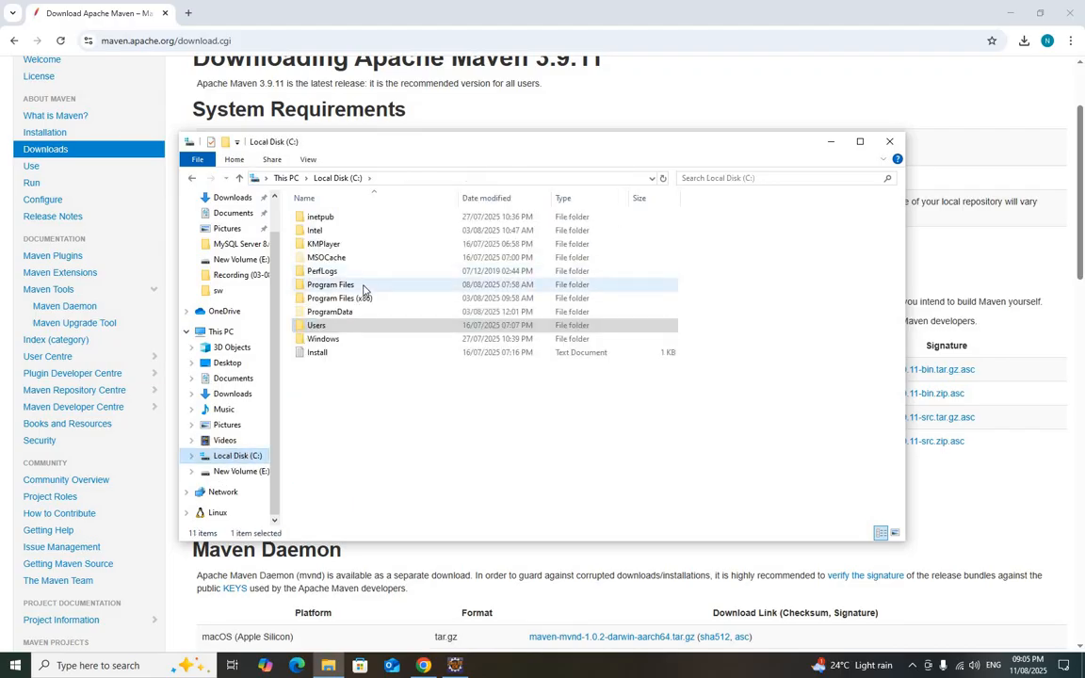
pyautogui.doubleClick(364, 287)
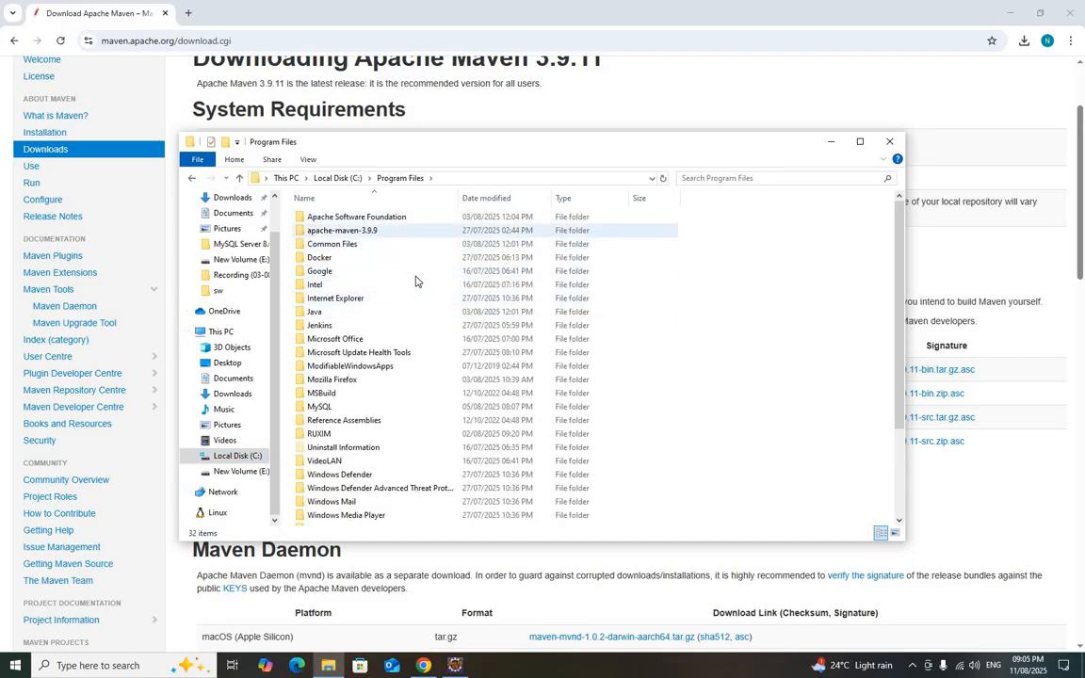
pyautogui.rightClick(668, 331)
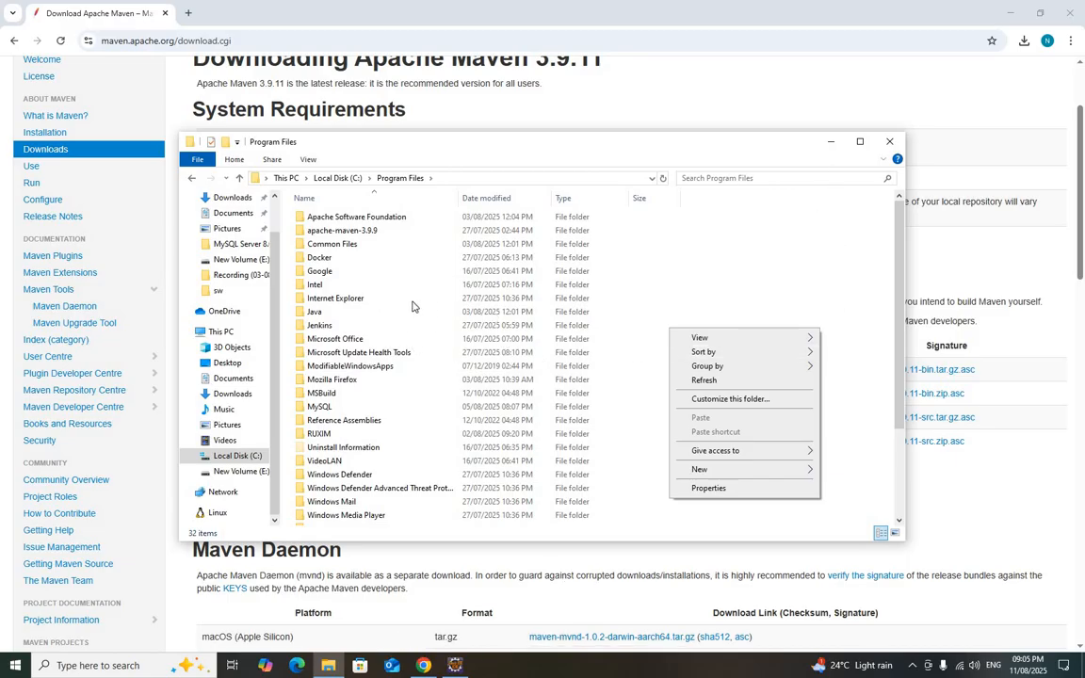
pyautogui.click(170, 668)
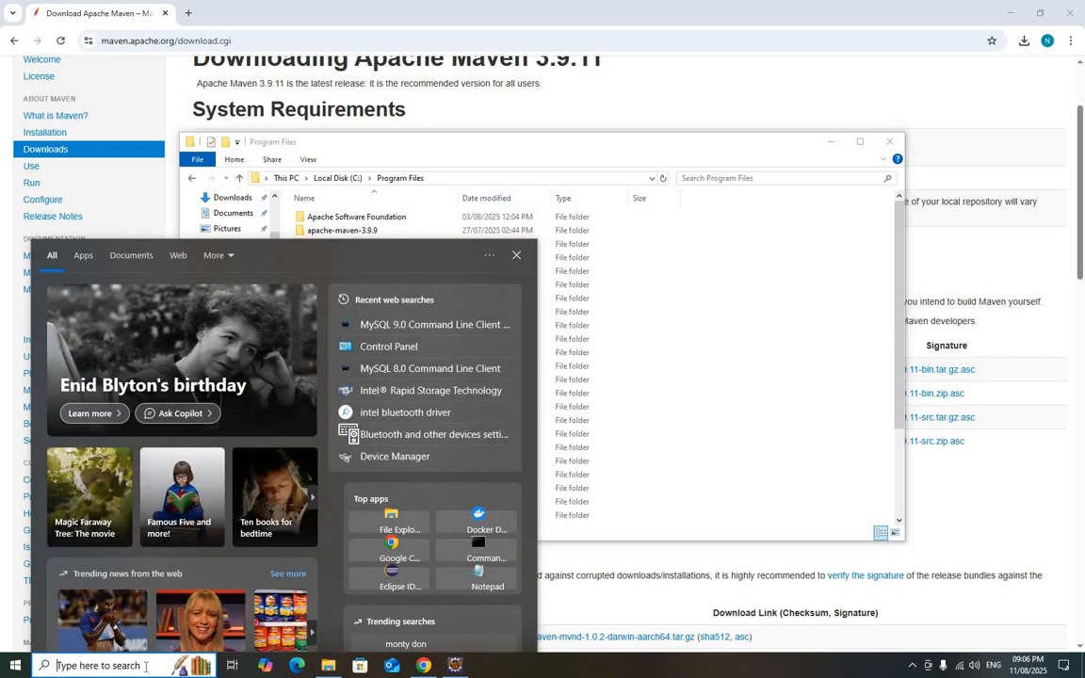
pyautogui.write('s')
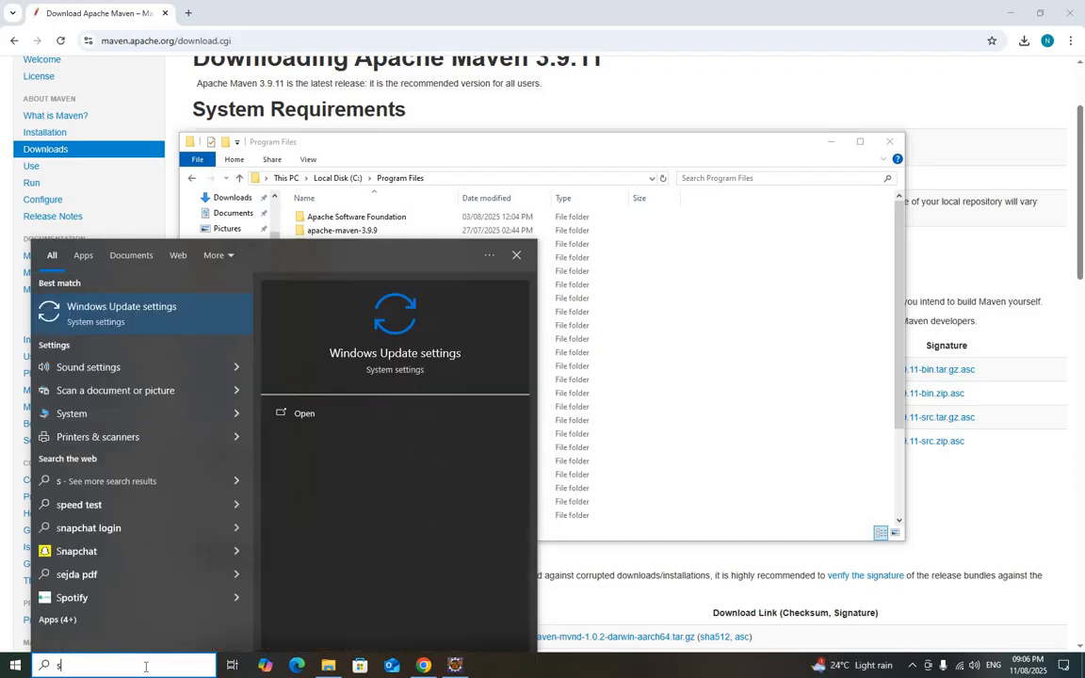
pyautogui.write('y')
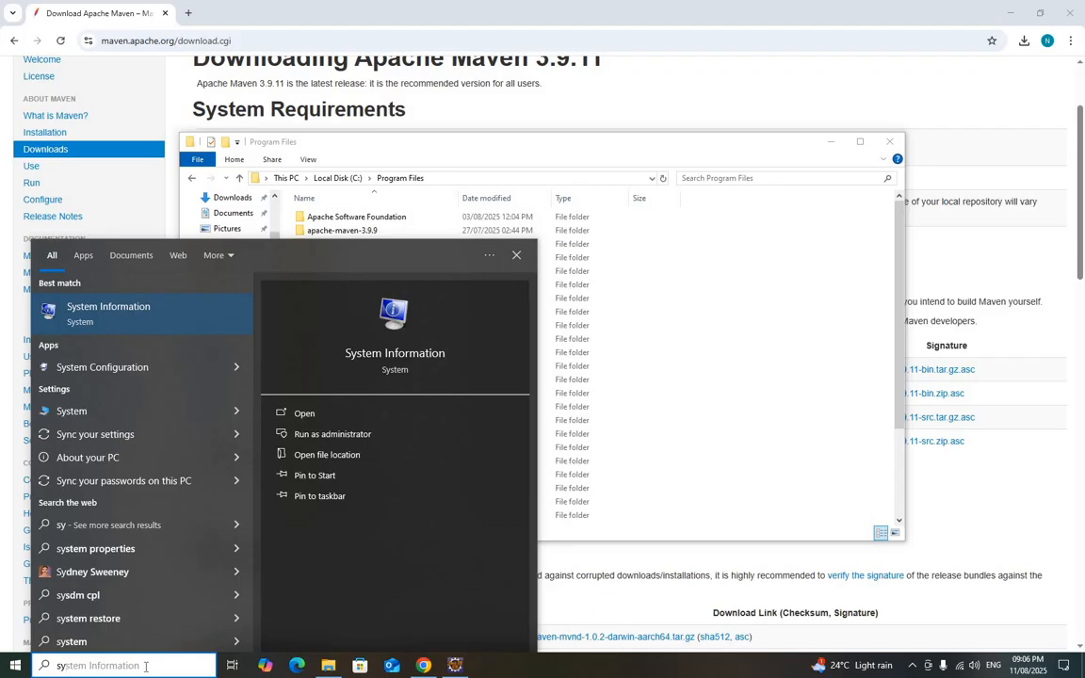
pyautogui.write('ste')
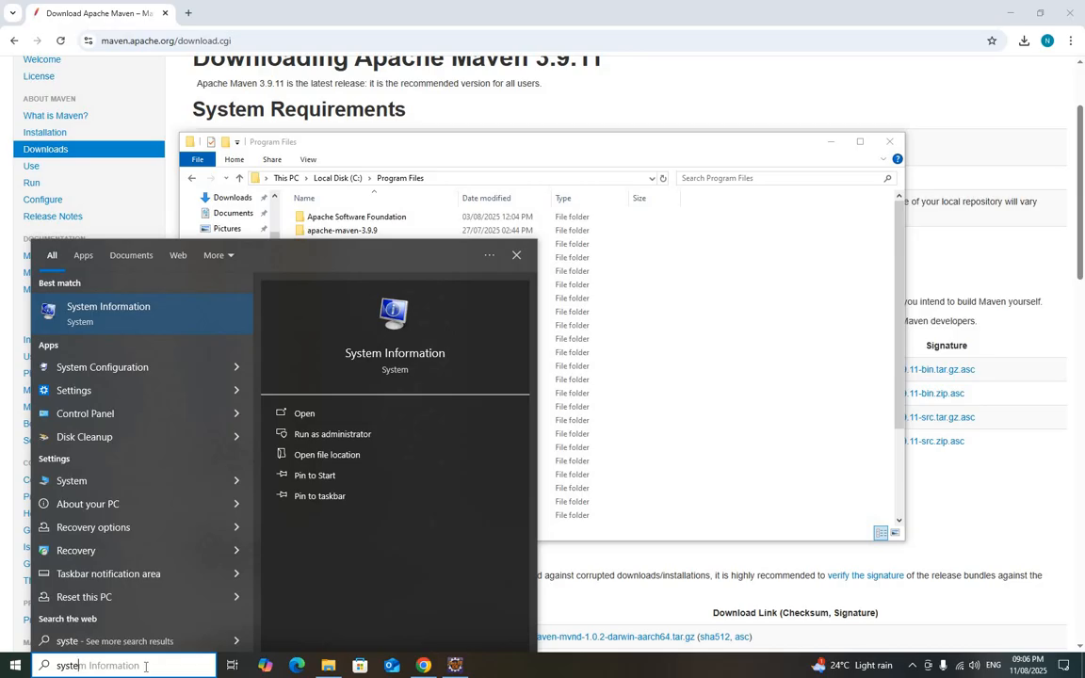
pyautogui.press('BackSpace')
pyautogui.press('BackSpace')
pyautogui.press('BackSpace')
pyautogui.press('BackSpace')
pyautogui.press('BackSpace')
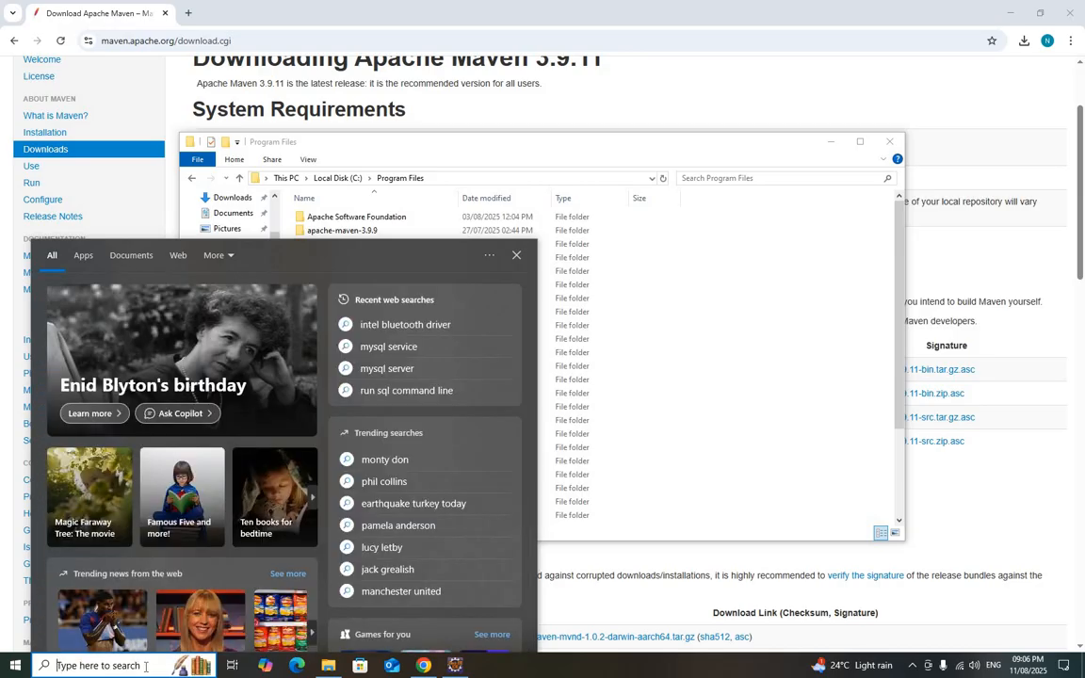
# - Search Windows for "env", open the system environment variables editor and bring up the Environment Variables dialog
pyautogui.write('env')
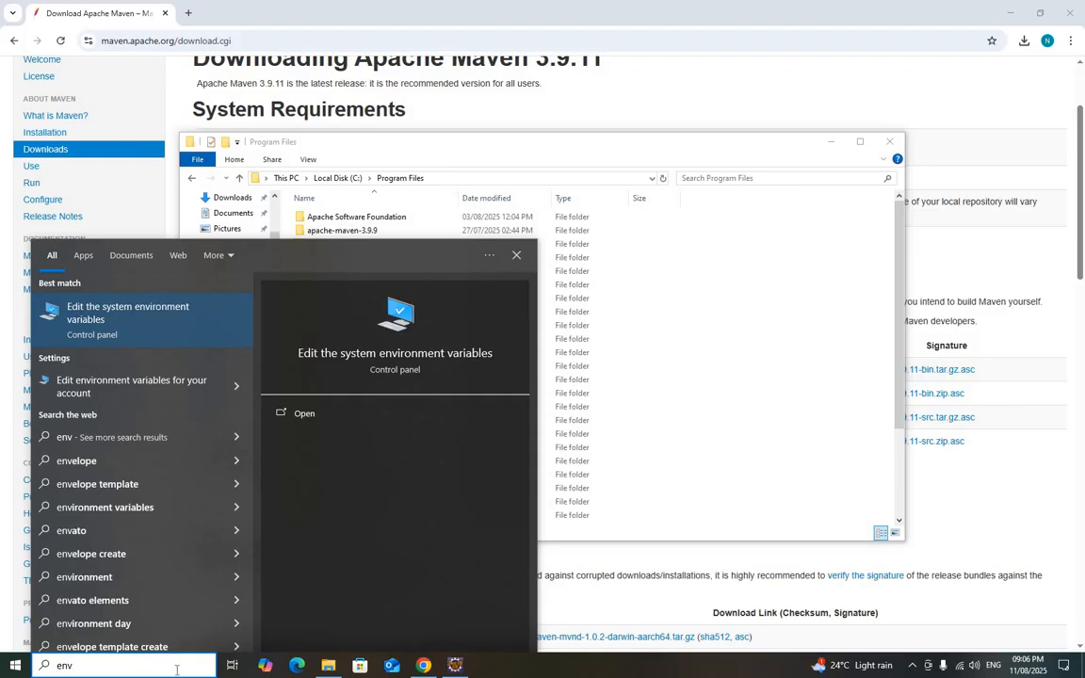
pyautogui.click(128, 309)
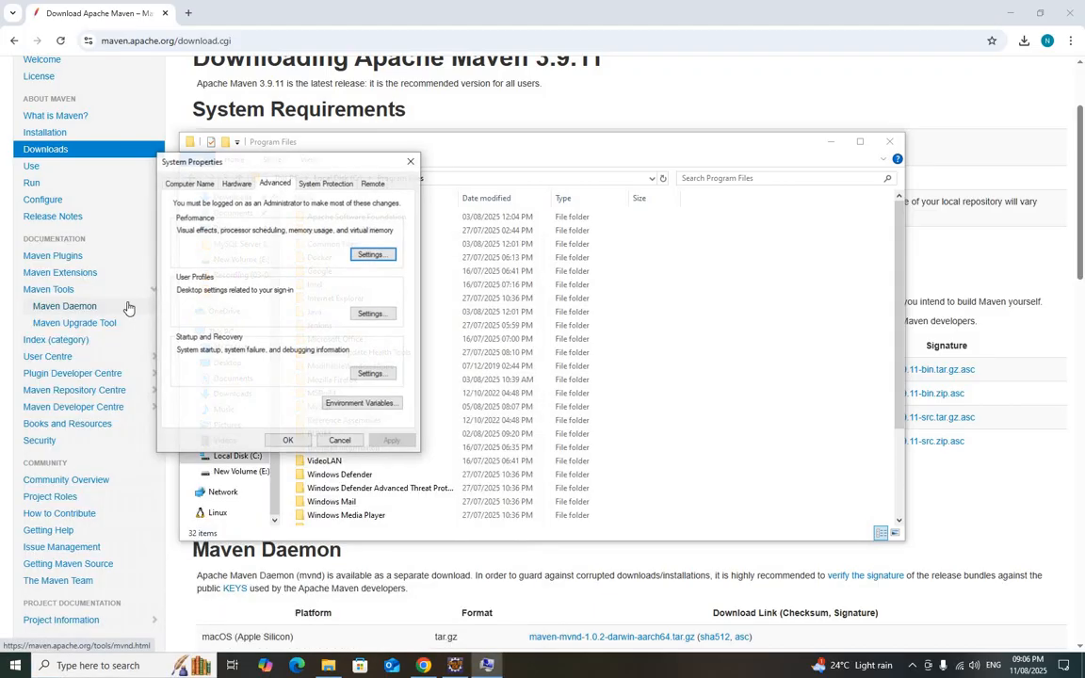
pyautogui.click(362, 403)
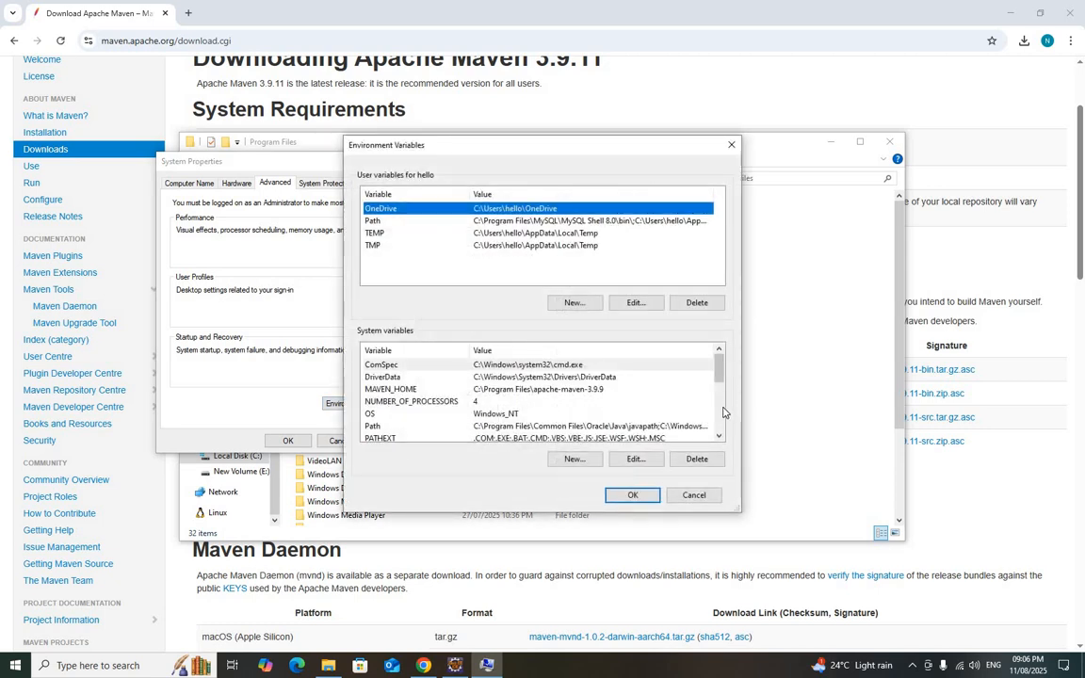
# - Look at the form for adding a system variable, then inspect the existing MAVEN_HOME variable's name and value
pyautogui.click(574, 460)
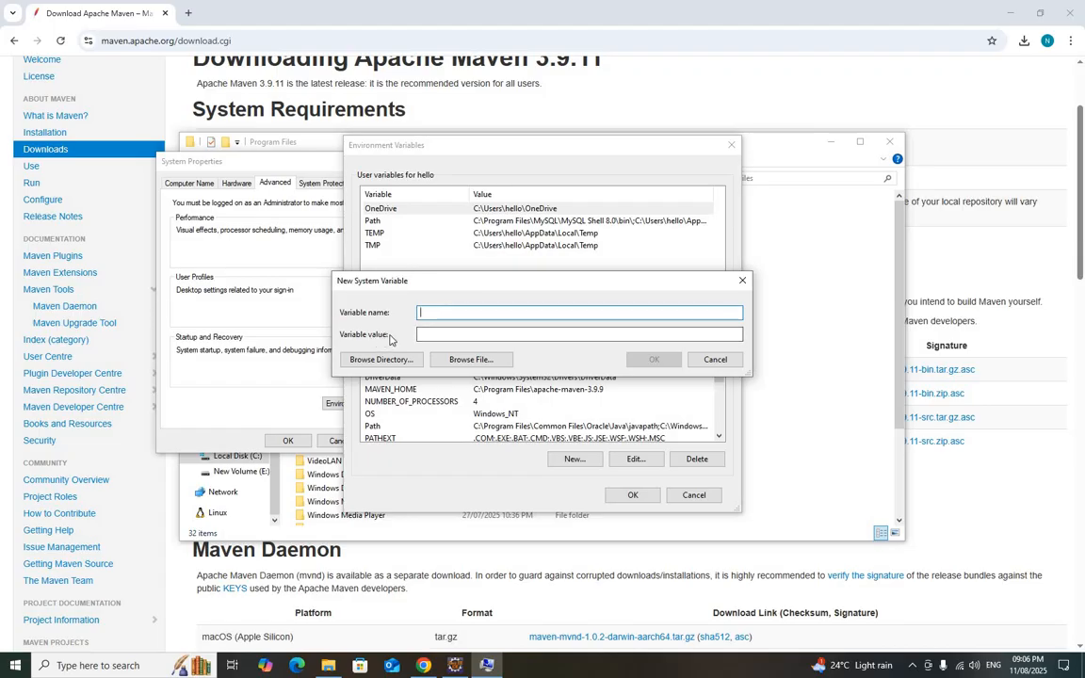
pyautogui.click(743, 280)
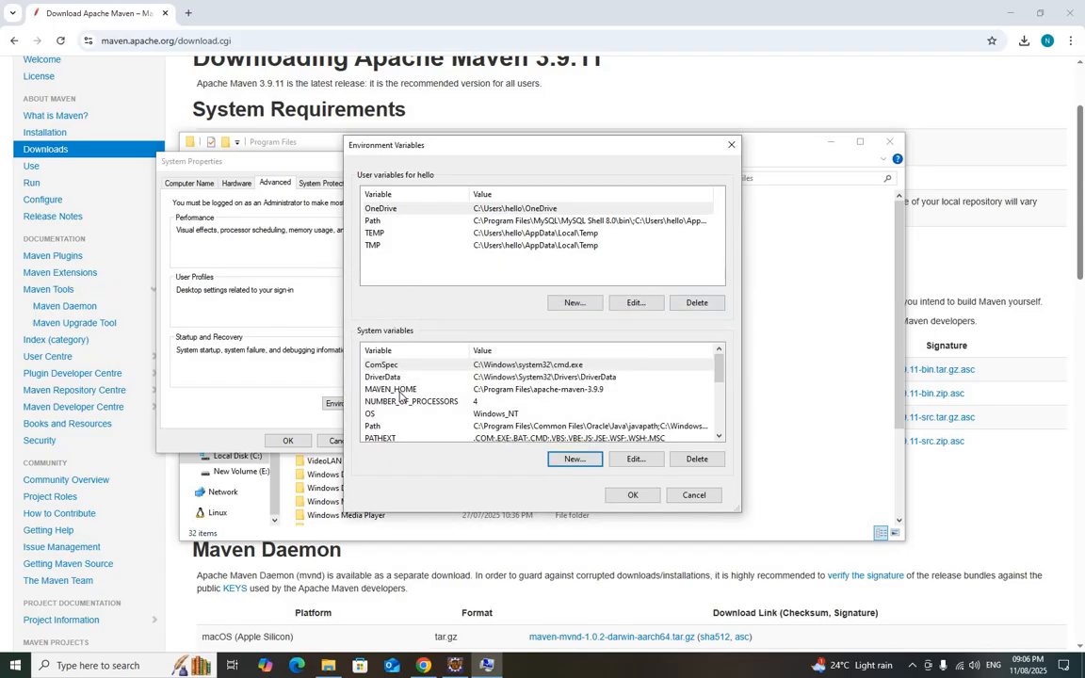
pyautogui.click(399, 390)
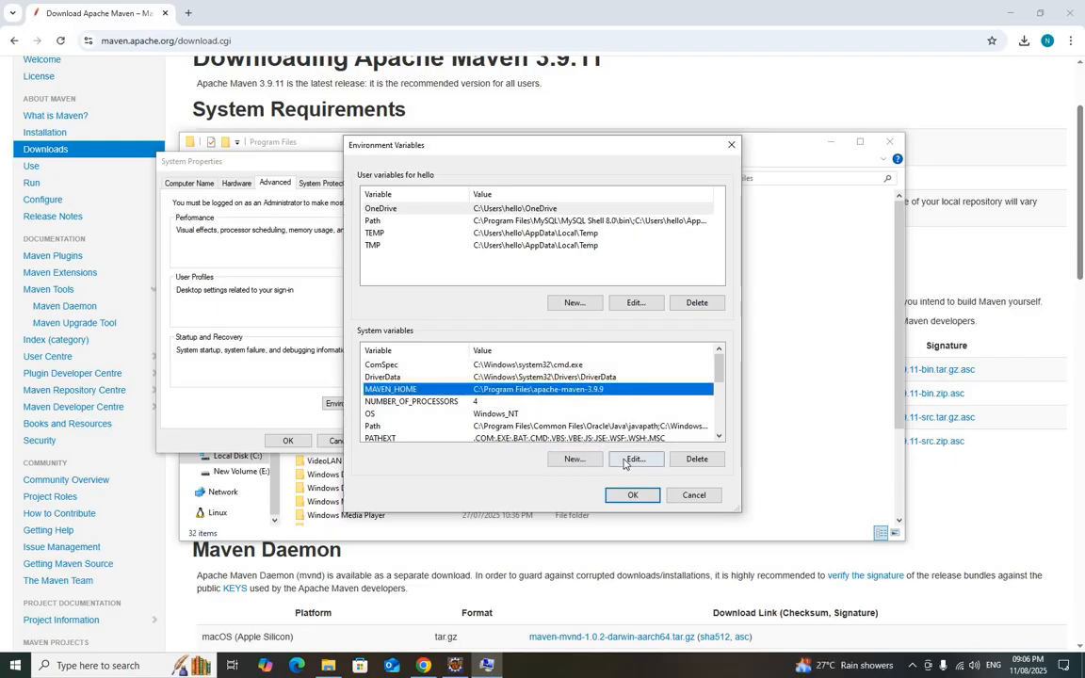
pyautogui.click(623, 459)
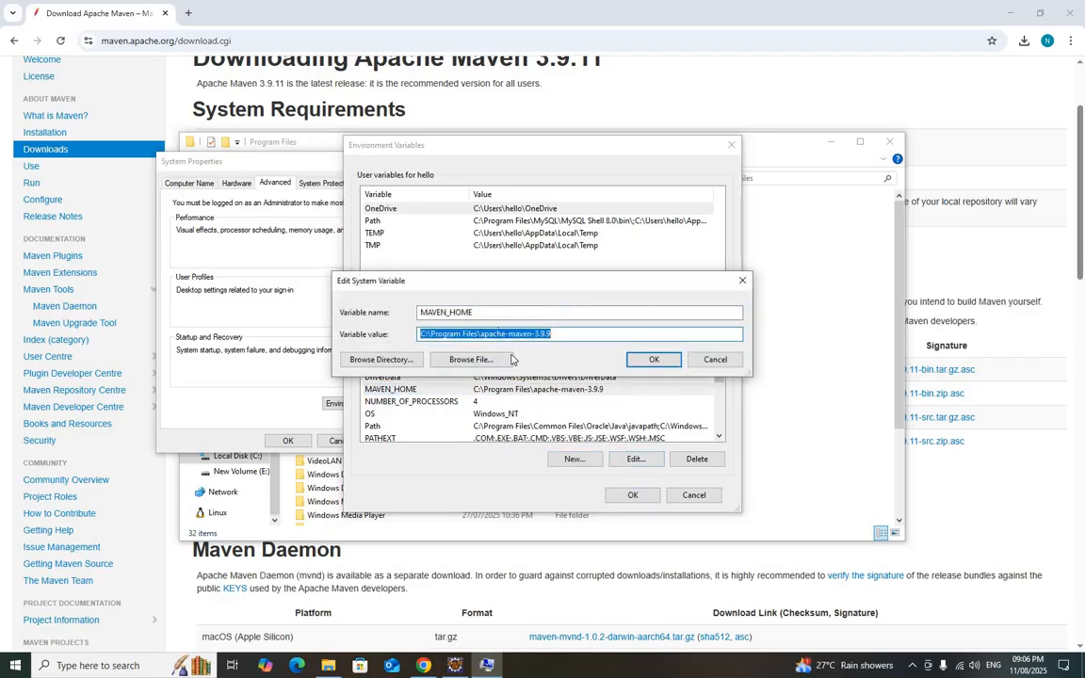
pyautogui.click(654, 361)
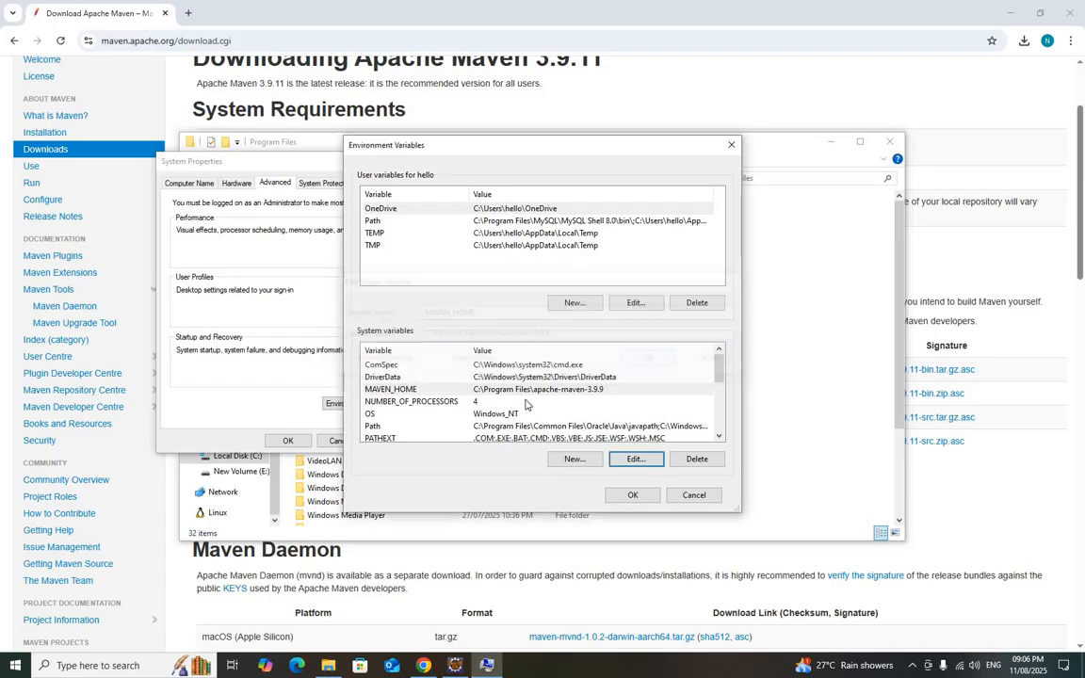
# - Check the system Path variable for the Maven bin folder entry, then close the environment variable and System Properties dialogs
pyautogui.scroll(-1, 514, 407)
pyautogui.scroll(-3, 513, 407)
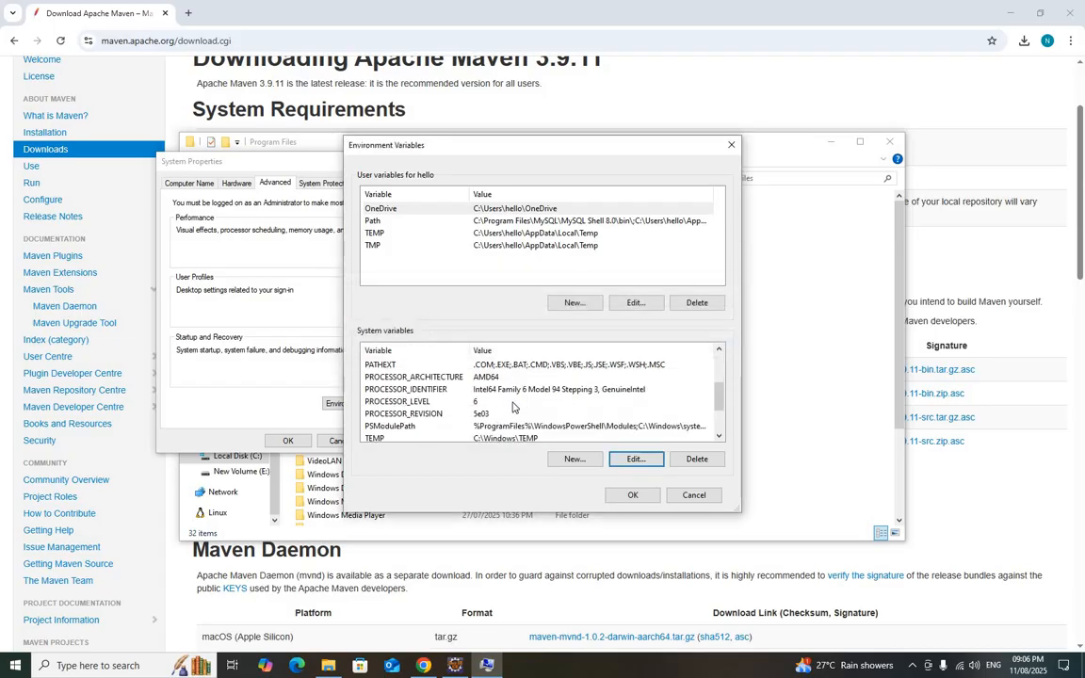
pyautogui.scroll(3, 514, 407)
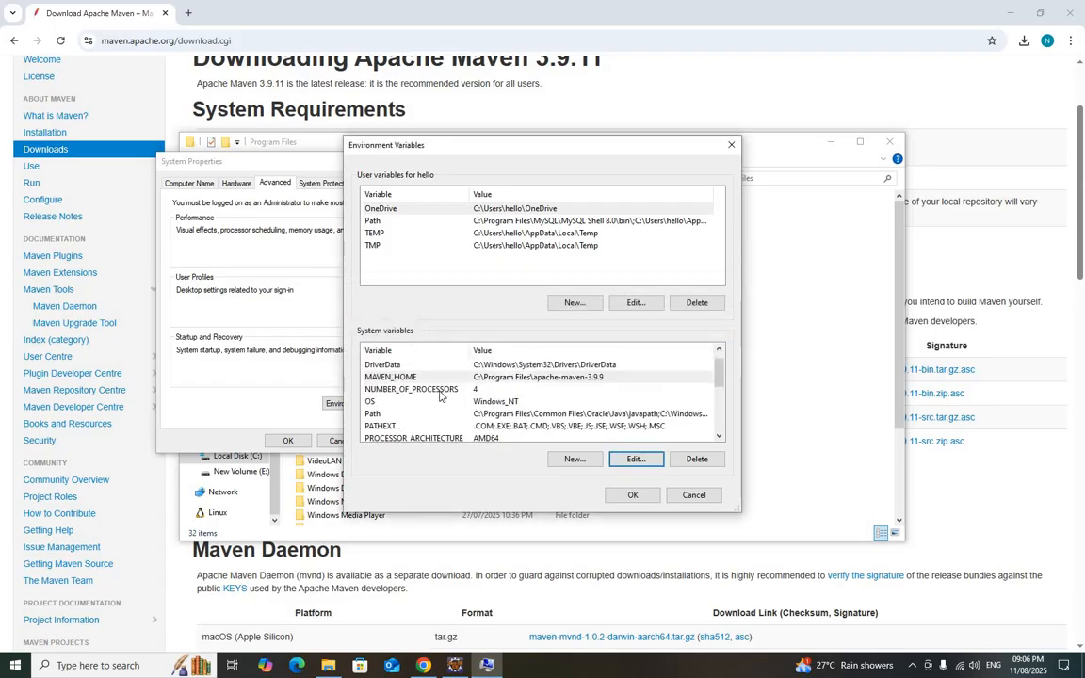
pyautogui.click(378, 415)
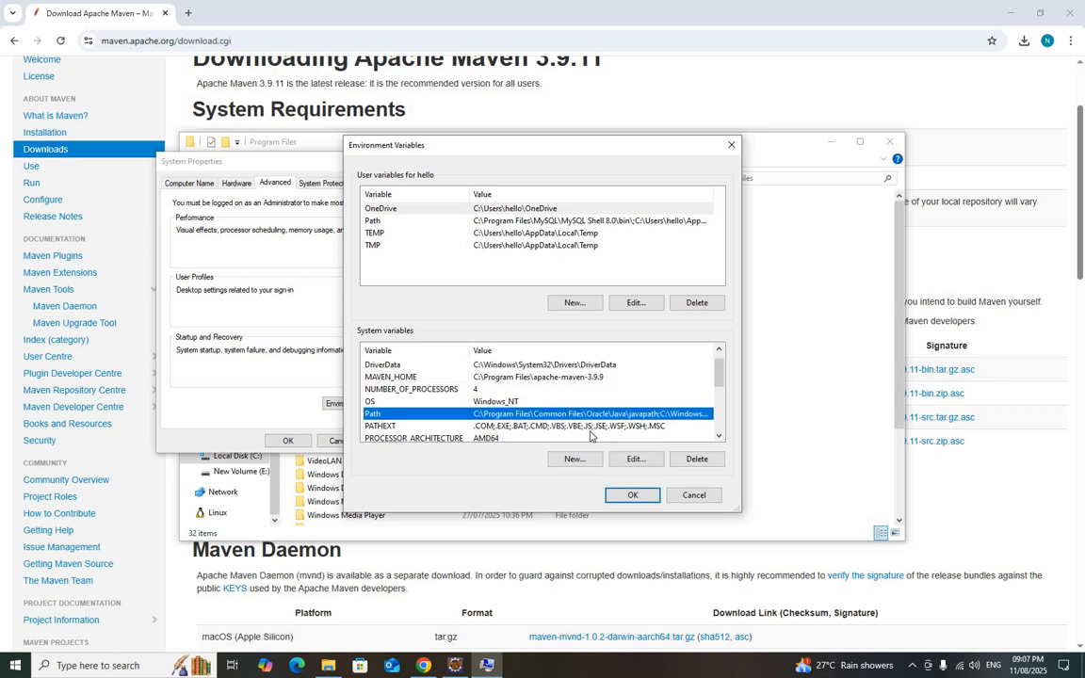
pyautogui.click(633, 459)
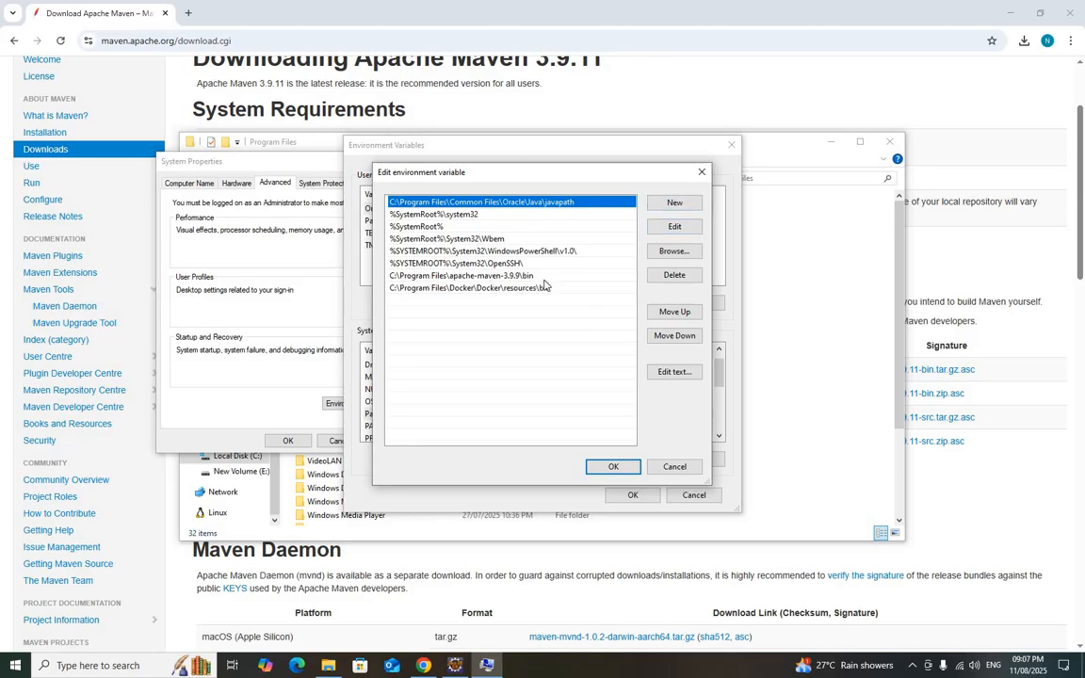
pyautogui.click(634, 470)
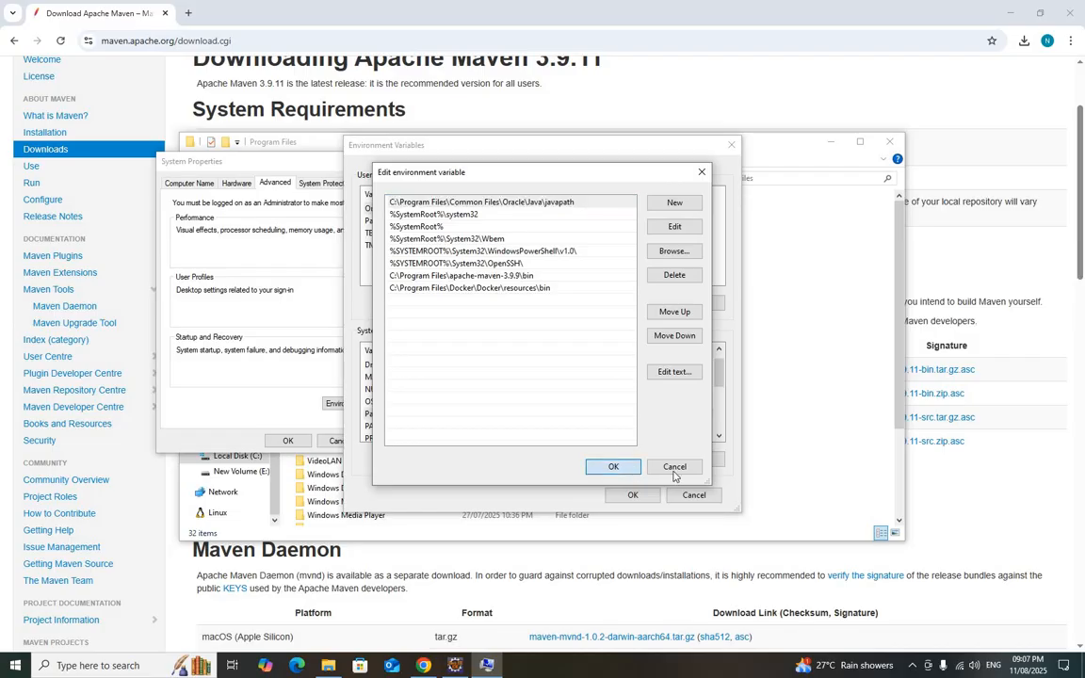
pyautogui.click(673, 468)
pyautogui.click(629, 495)
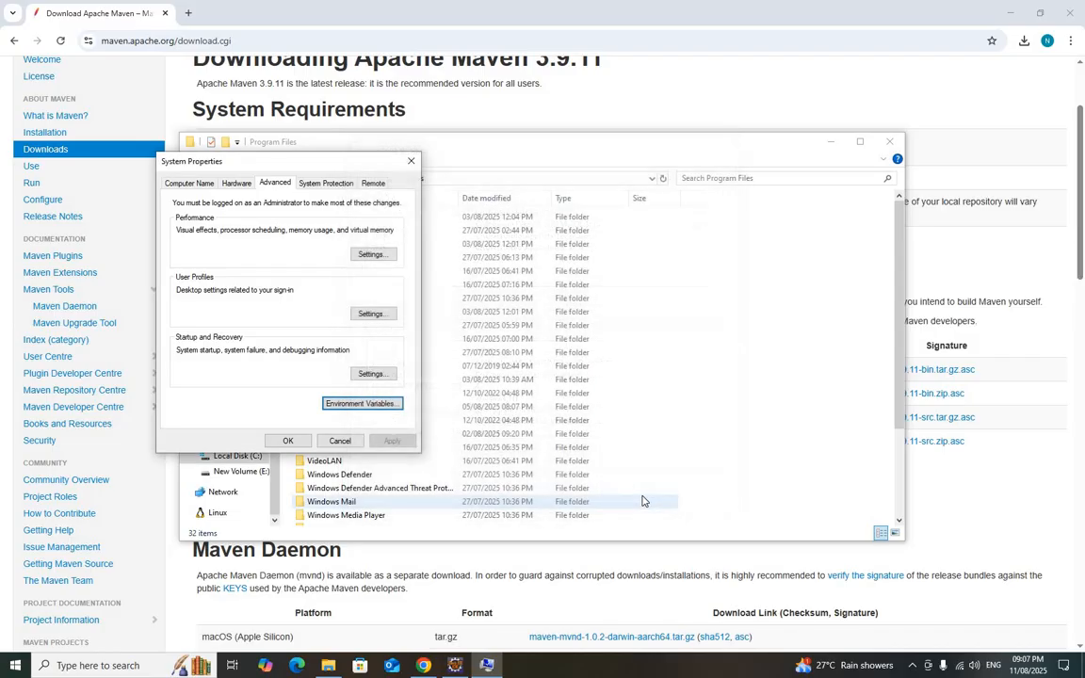
pyautogui.click(289, 440)
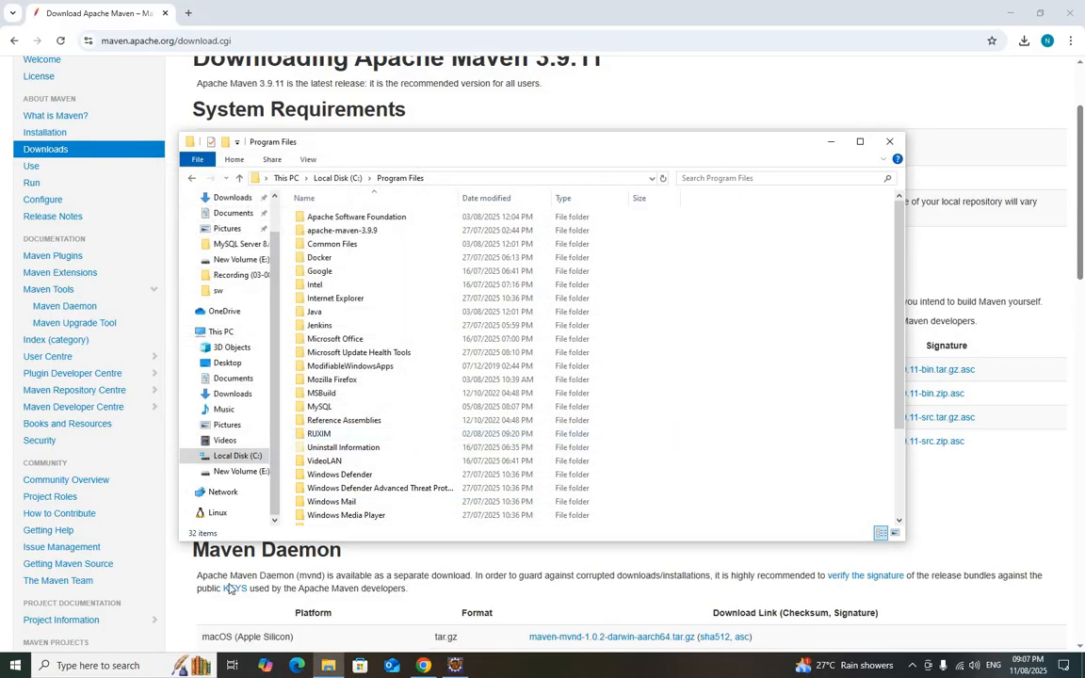
# - Open Command Prompt and run mvn -v to check the Maven installation
pyautogui.click(113, 665)
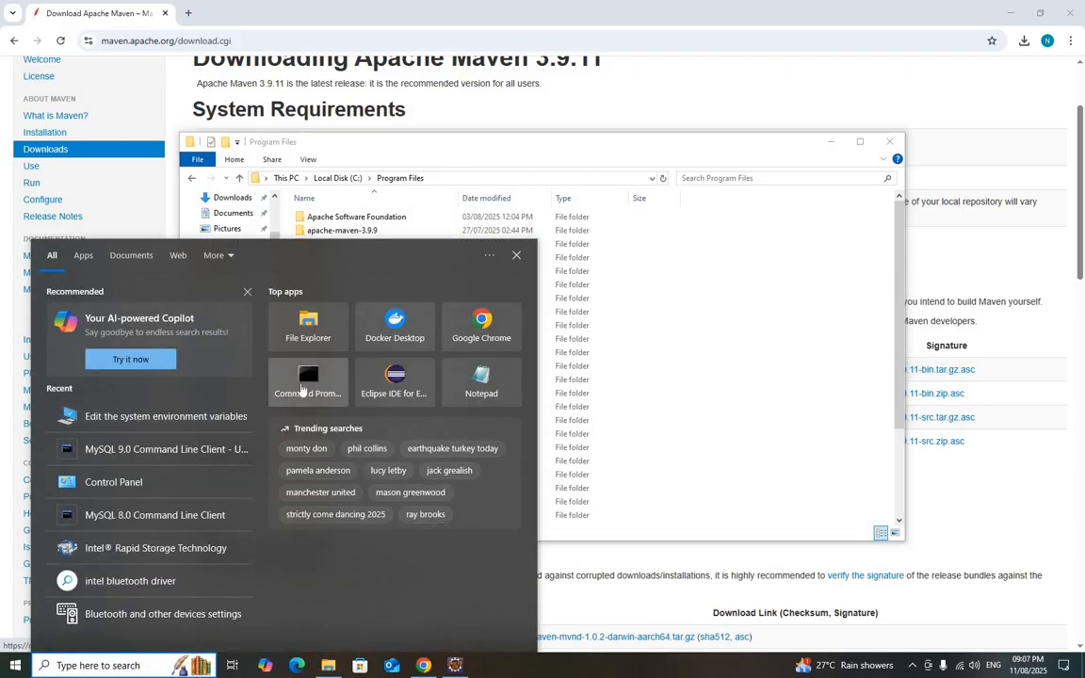
pyautogui.click(302, 386)
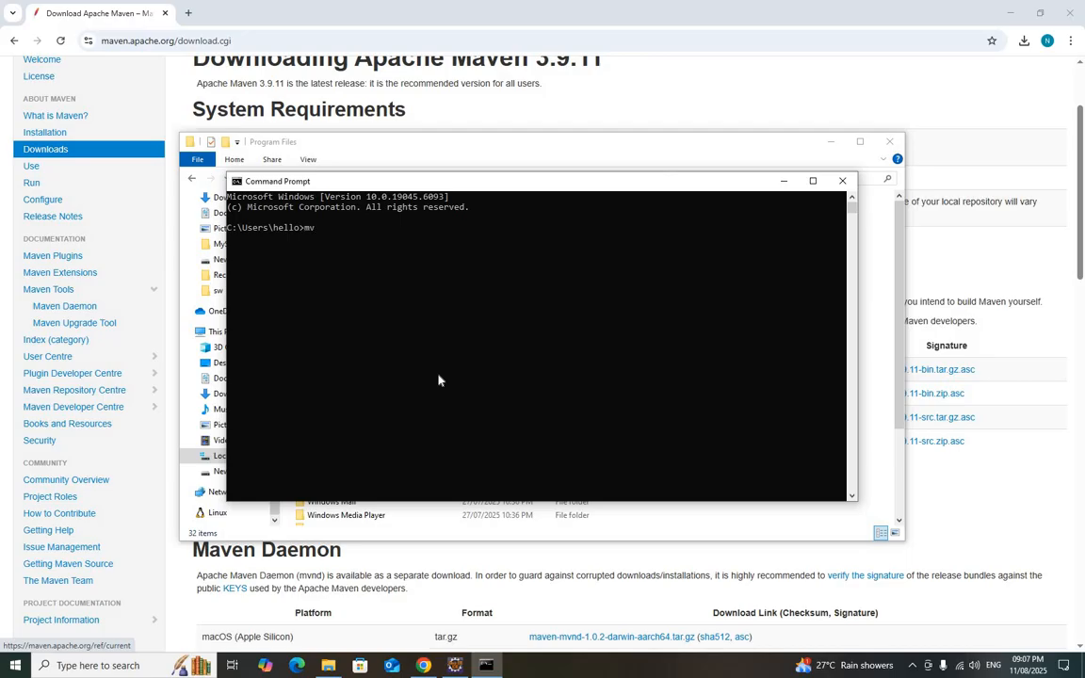
pyautogui.write('mvn -v')
pyautogui.press('Return')
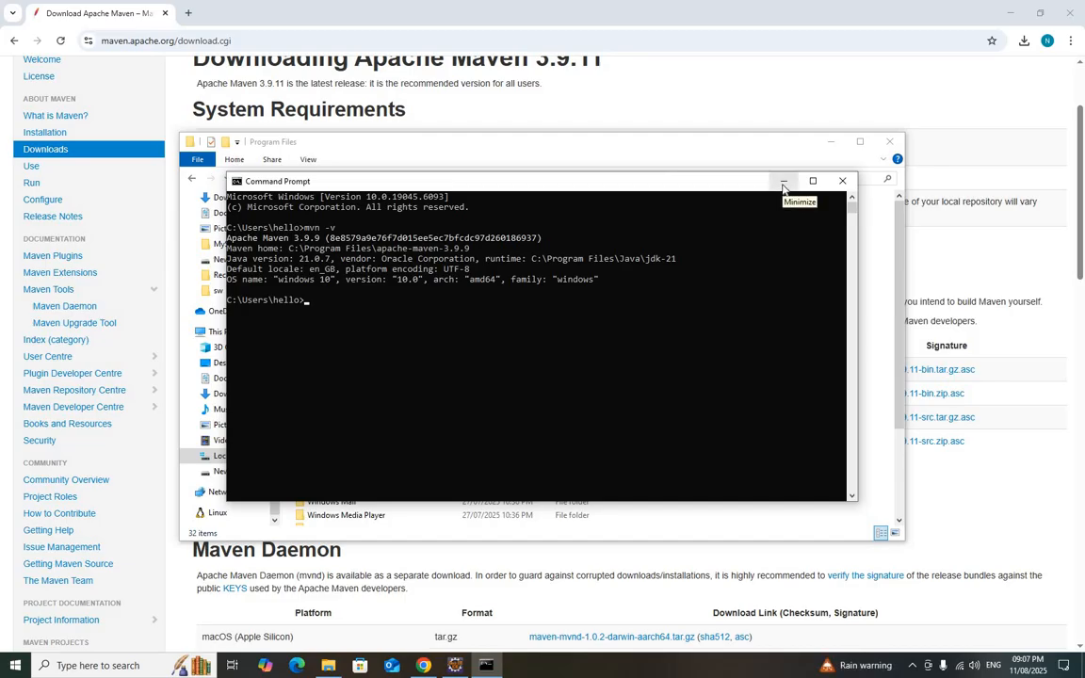
# - Switch to Eclipse and start a new Maven project in the default workspace location, continuing to the archetype selection
pyautogui.click(457, 665)
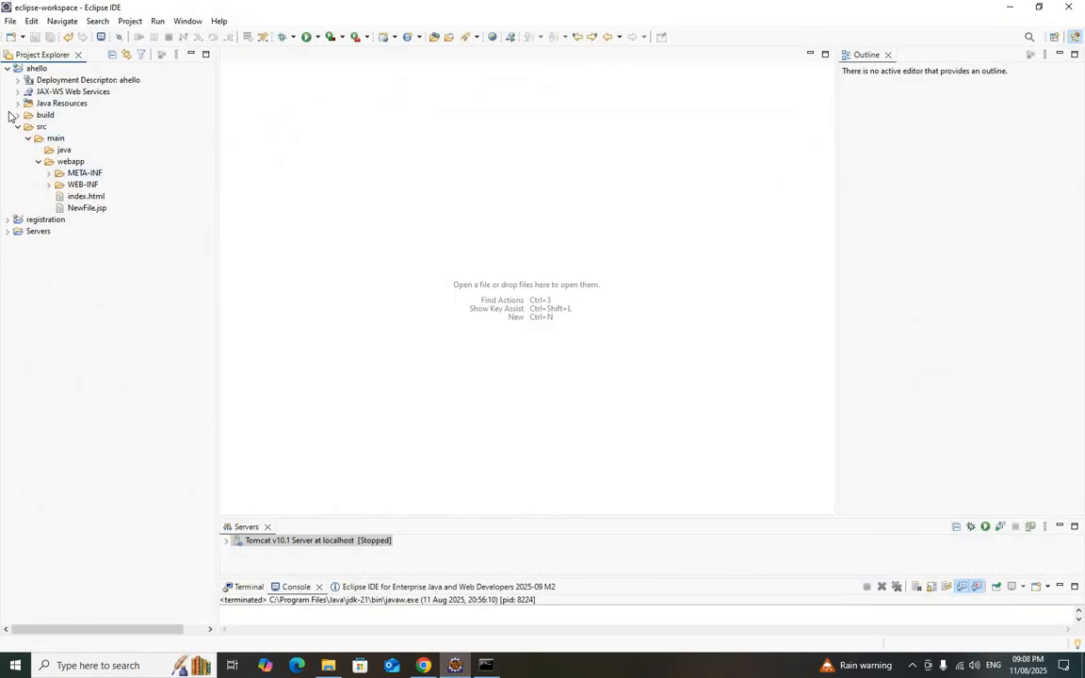
pyautogui.click(10, 21)
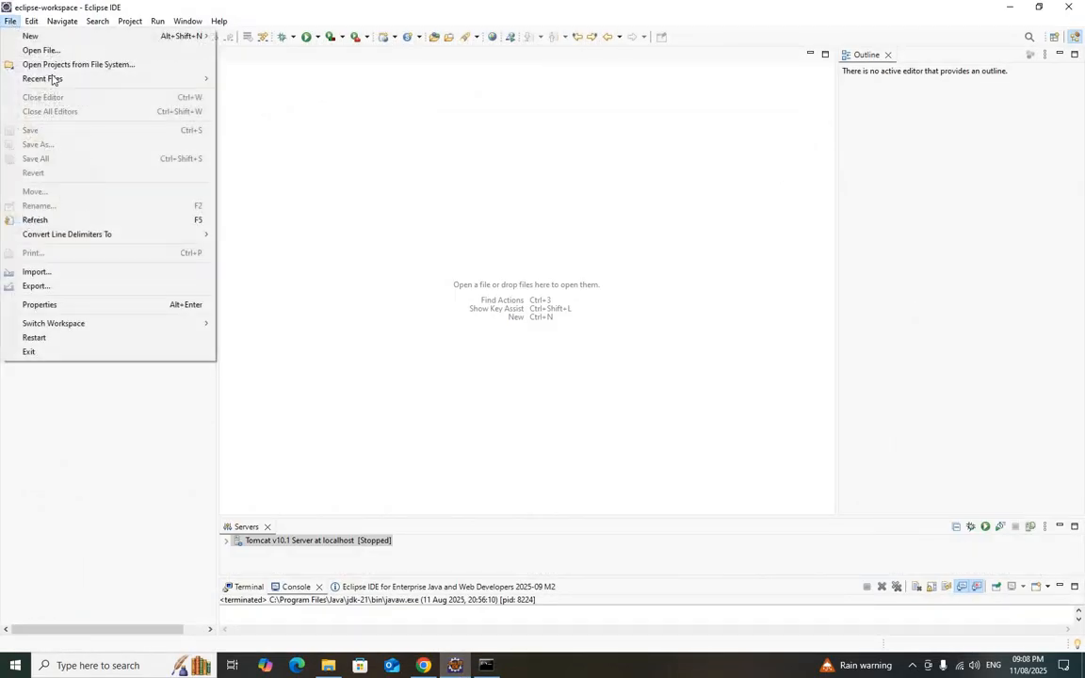
pyautogui.moveTo(149, 41)
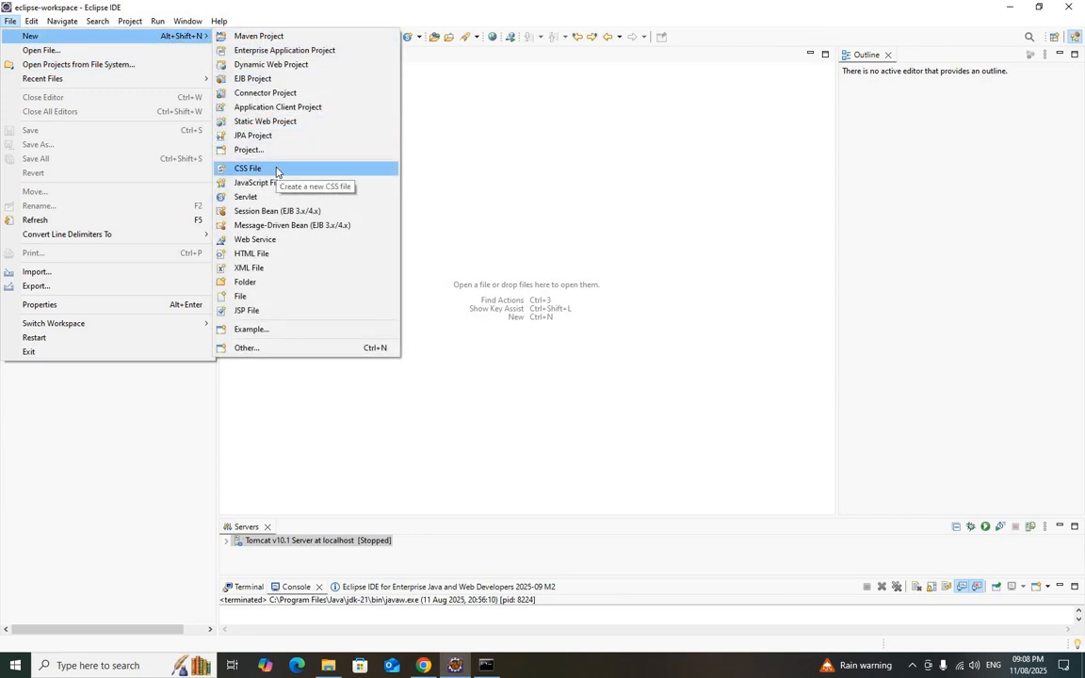
pyautogui.click(261, 38)
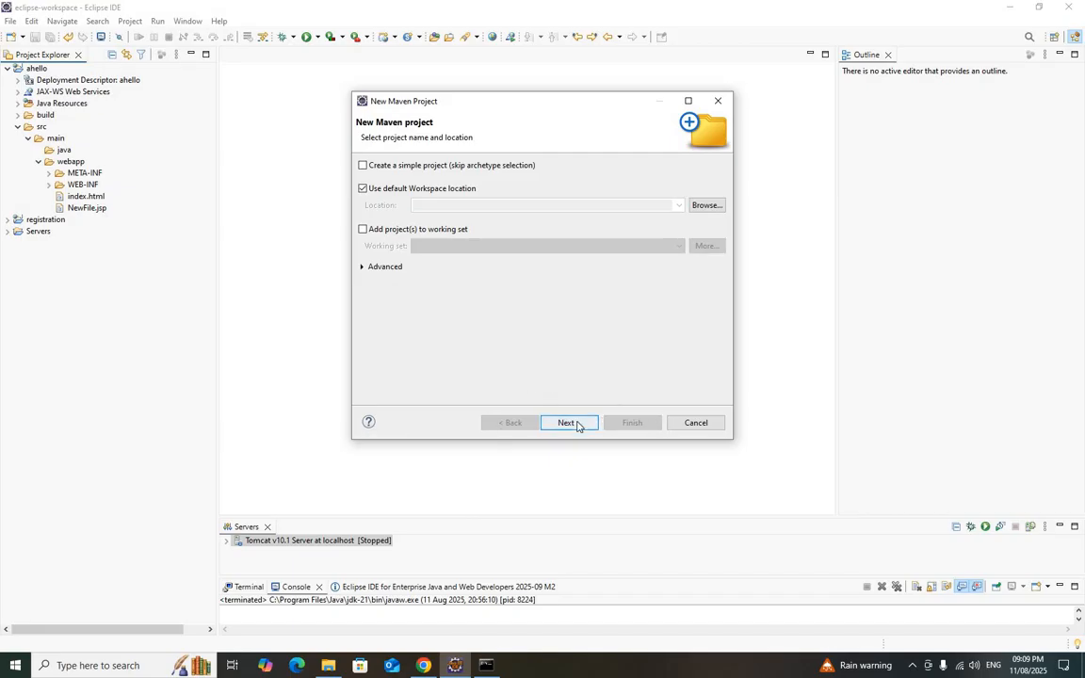
pyautogui.click(576, 424)
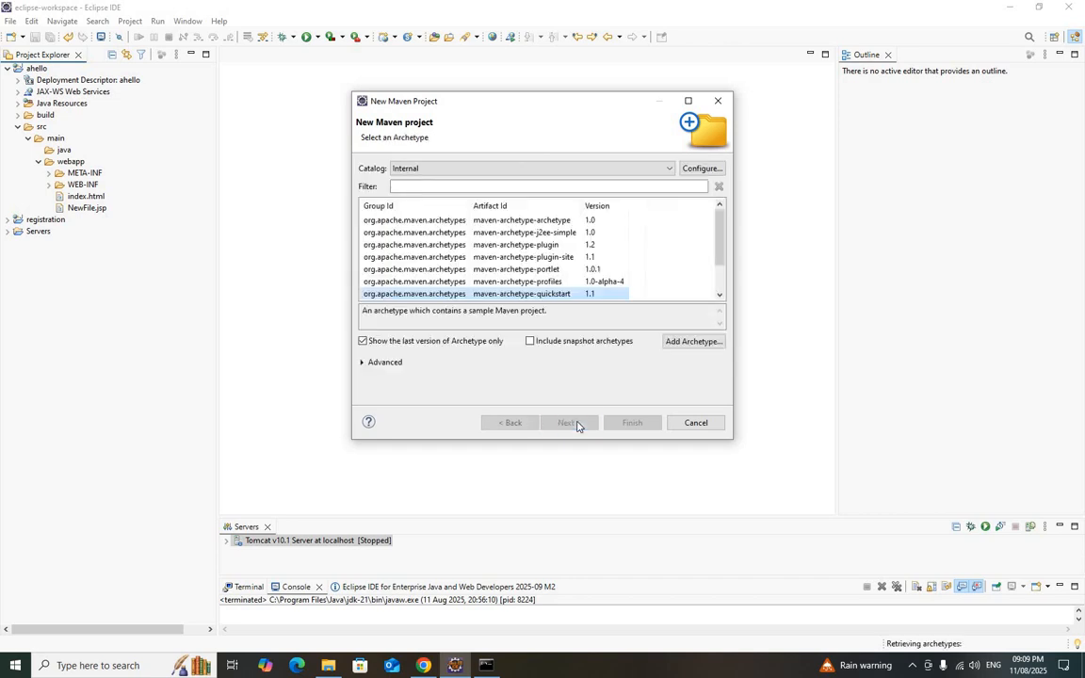
# - Choose the maven-archetype-webapp 1.0 archetype from the Internal catalog and continue to the archetype parameters
pyautogui.click(545, 169)
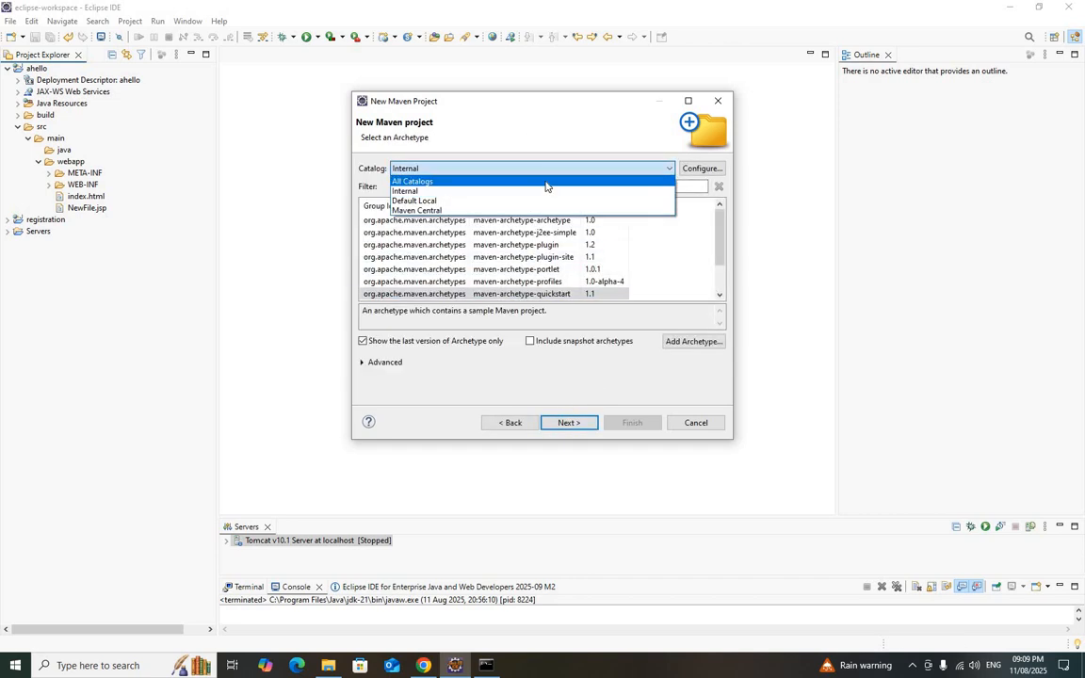
pyautogui.click(509, 190)
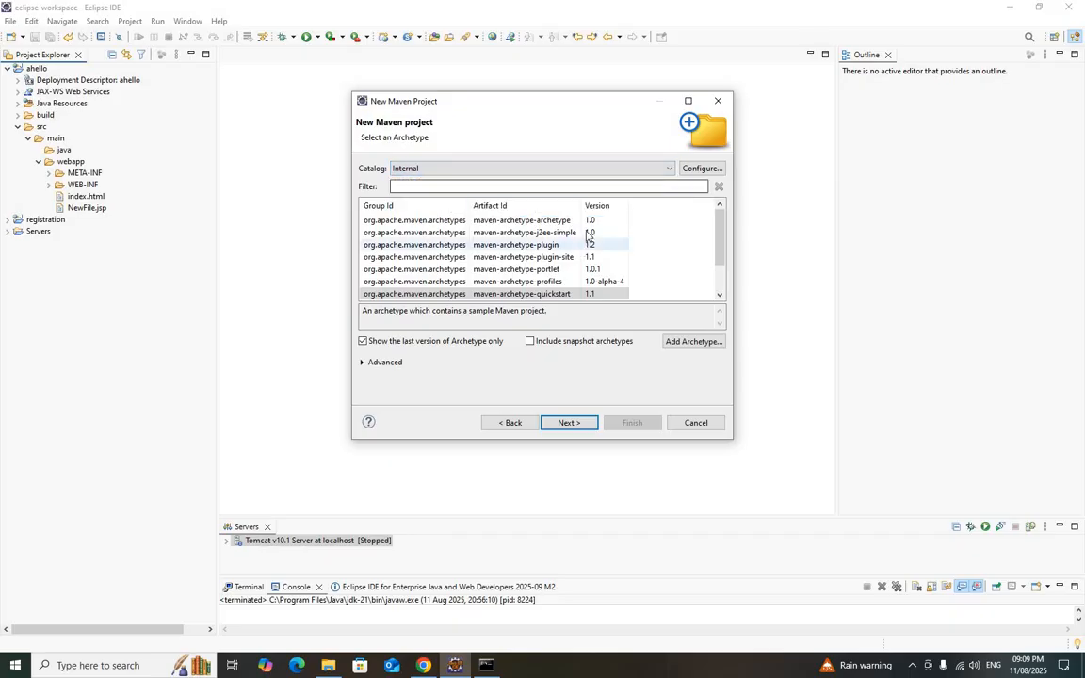
pyautogui.scroll(-1, 584, 249)
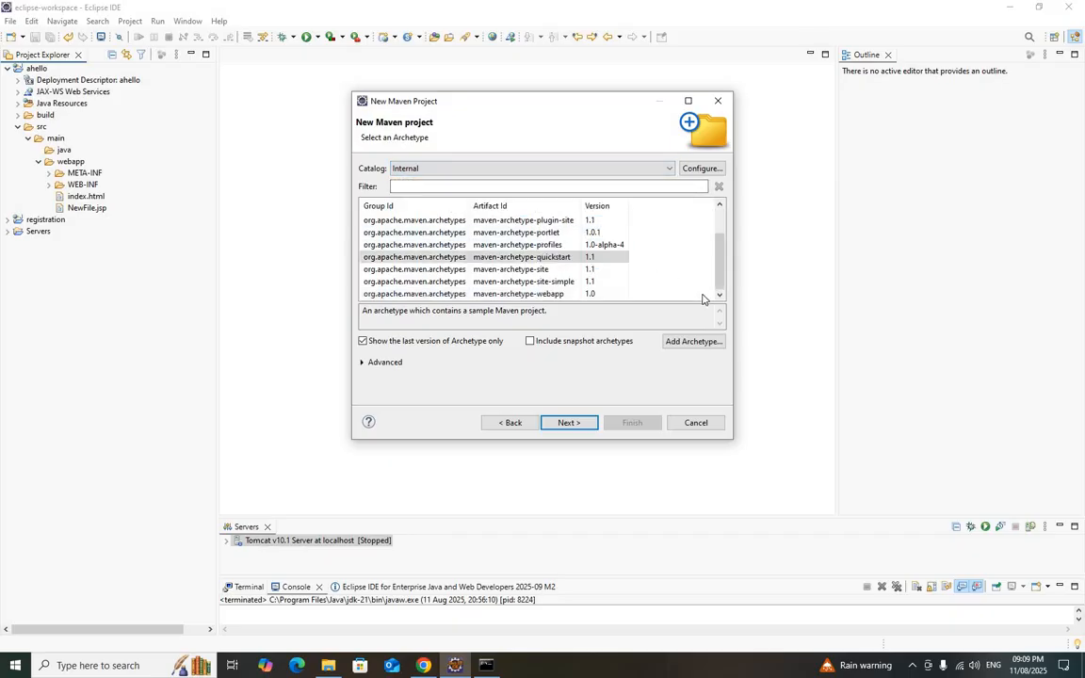
pyautogui.click(558, 295)
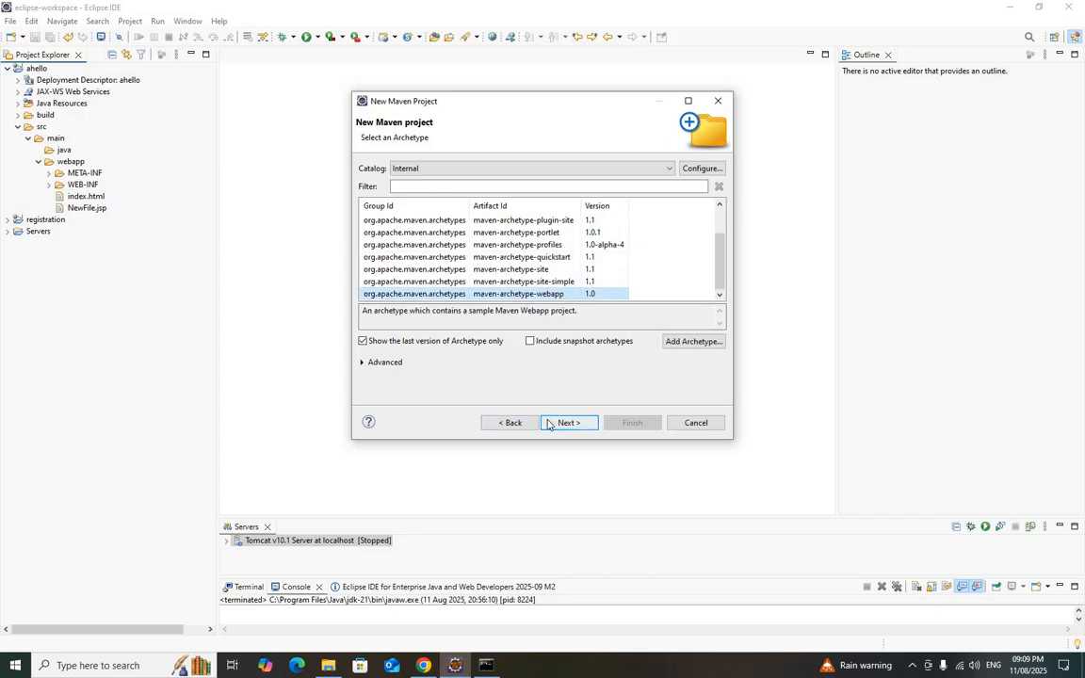
pyautogui.click(549, 423)
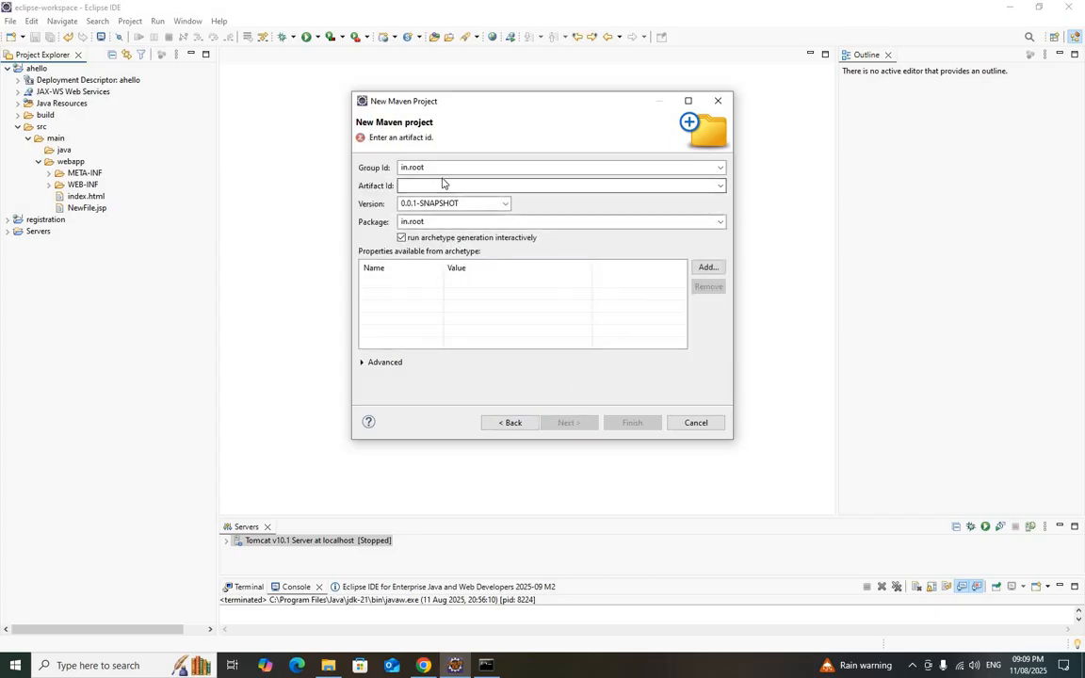
# - Set the artifact ID to mvnreg, create the project, and answer y to the archetype confirmation in the console
pyautogui.click(448, 184)
pyautogui.write('mv')
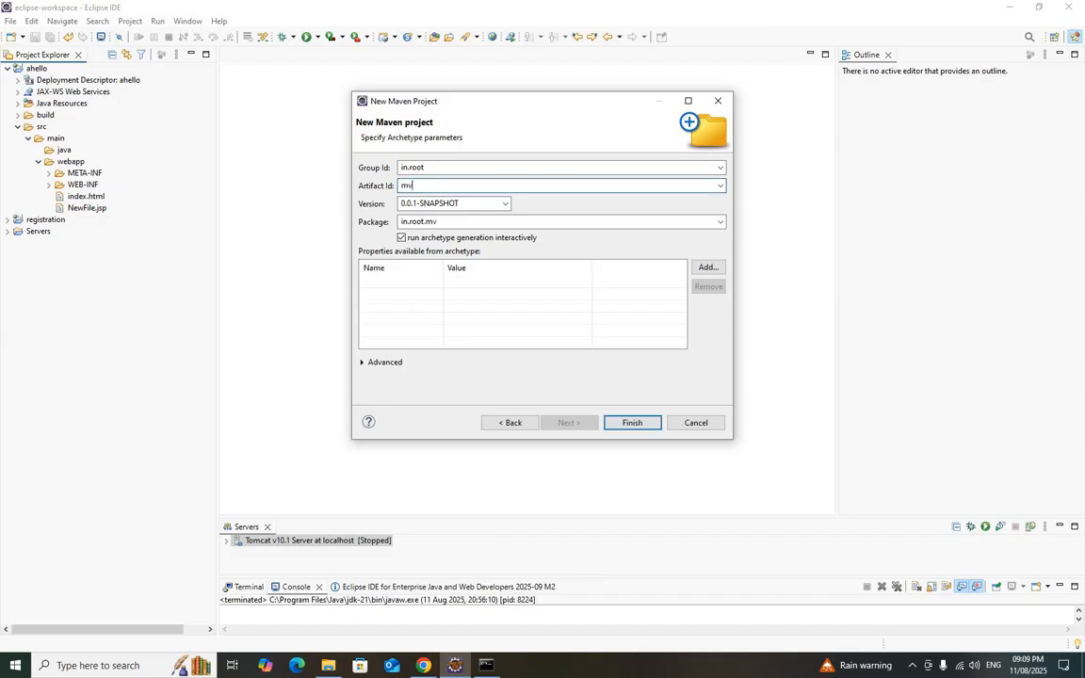
pyautogui.write('nreg')
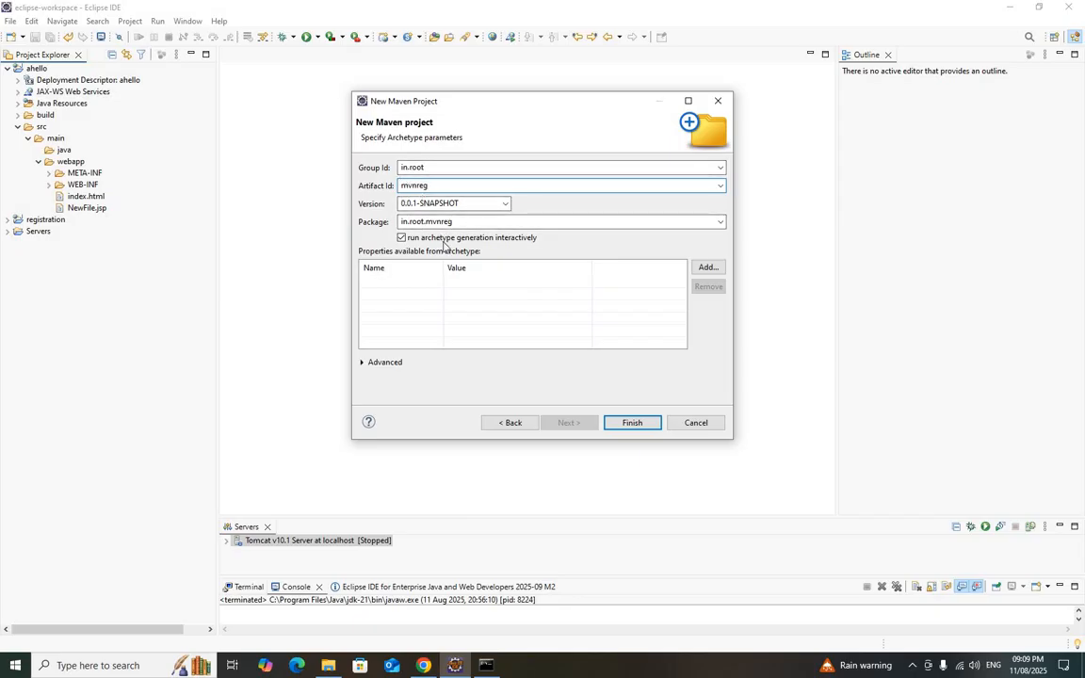
pyautogui.click(625, 424)
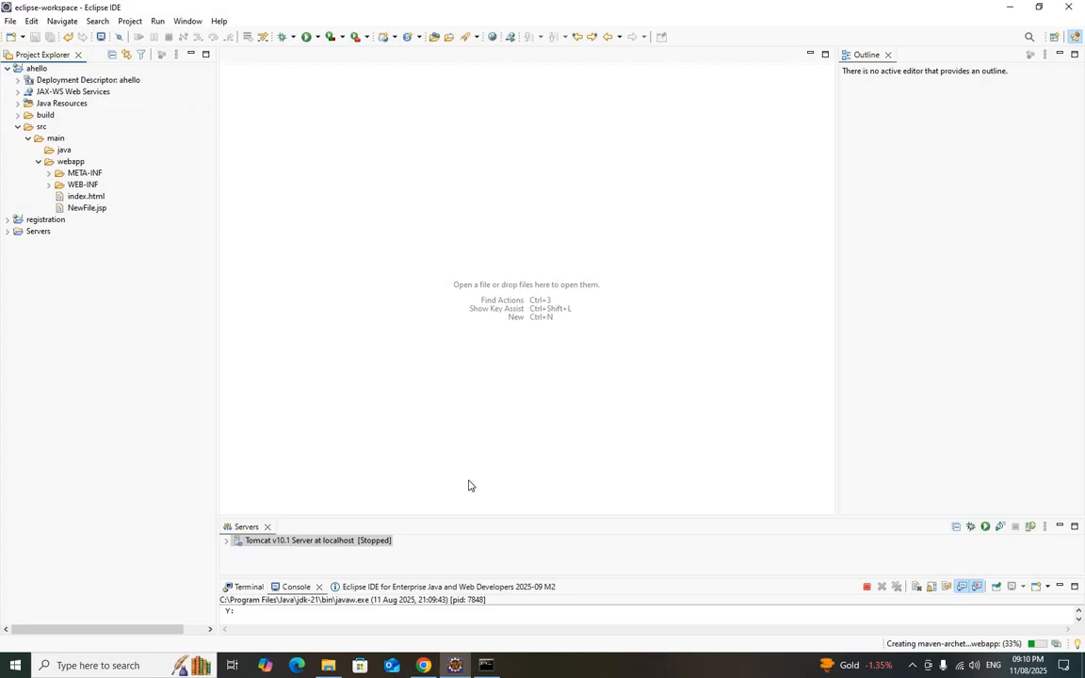
pyautogui.click(282, 621)
pyautogui.write('y')
pyautogui.press('Return')
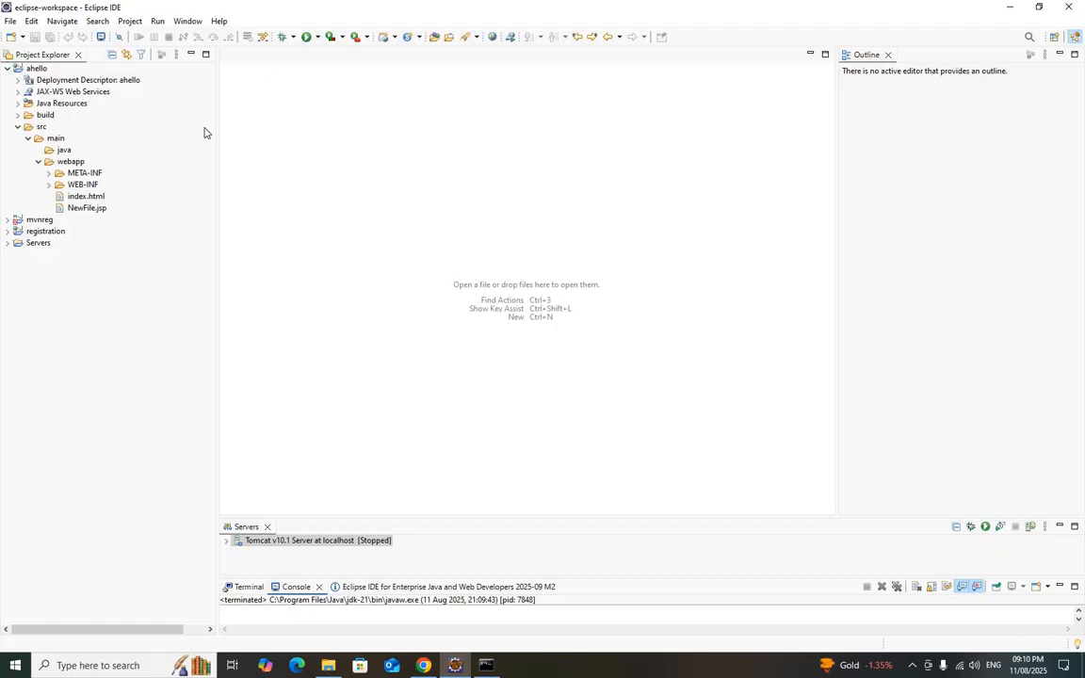
# - Examine the mvnreg project structure, including Java Resources, target and the src/main/webapp folder
pyautogui.click(9, 219)
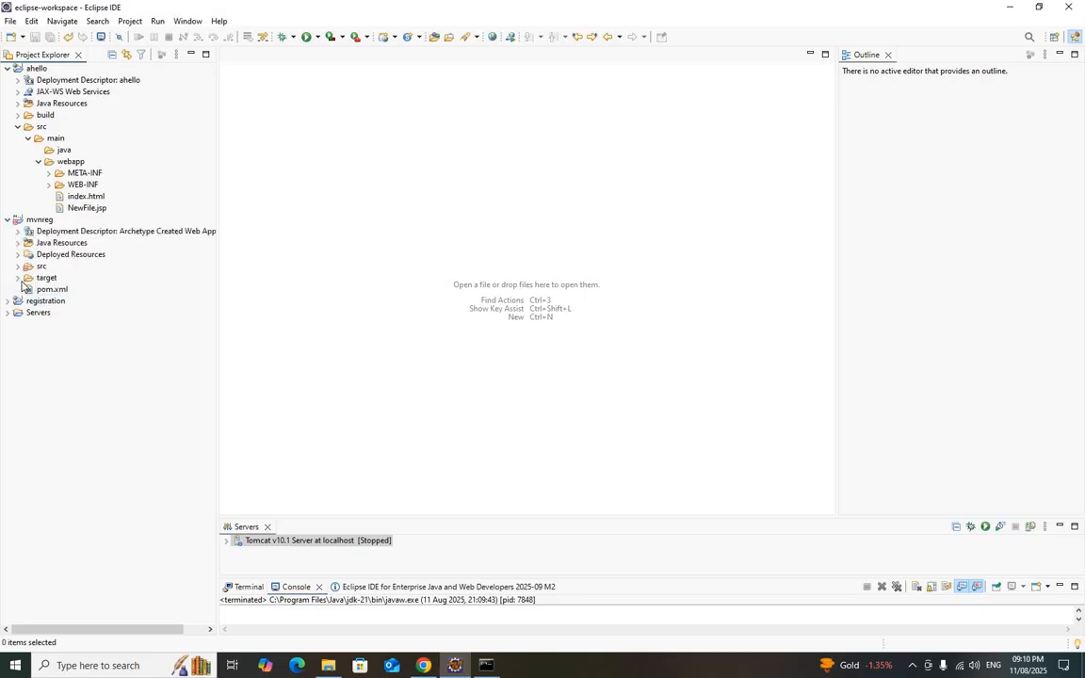
pyautogui.click(18, 243)
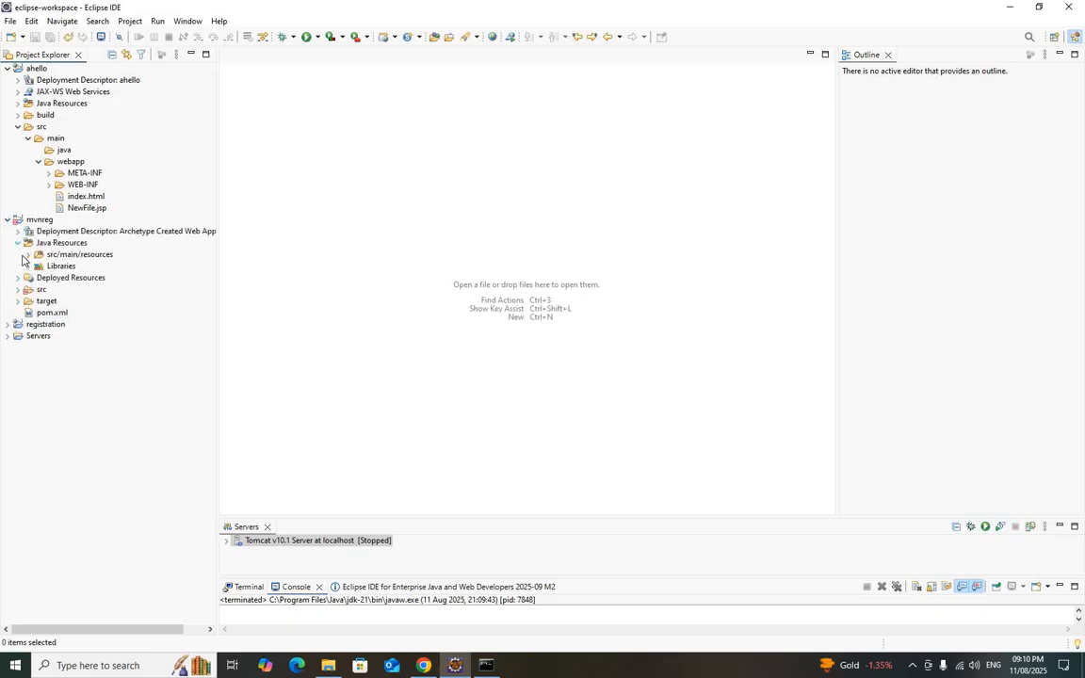
pyautogui.click(17, 301)
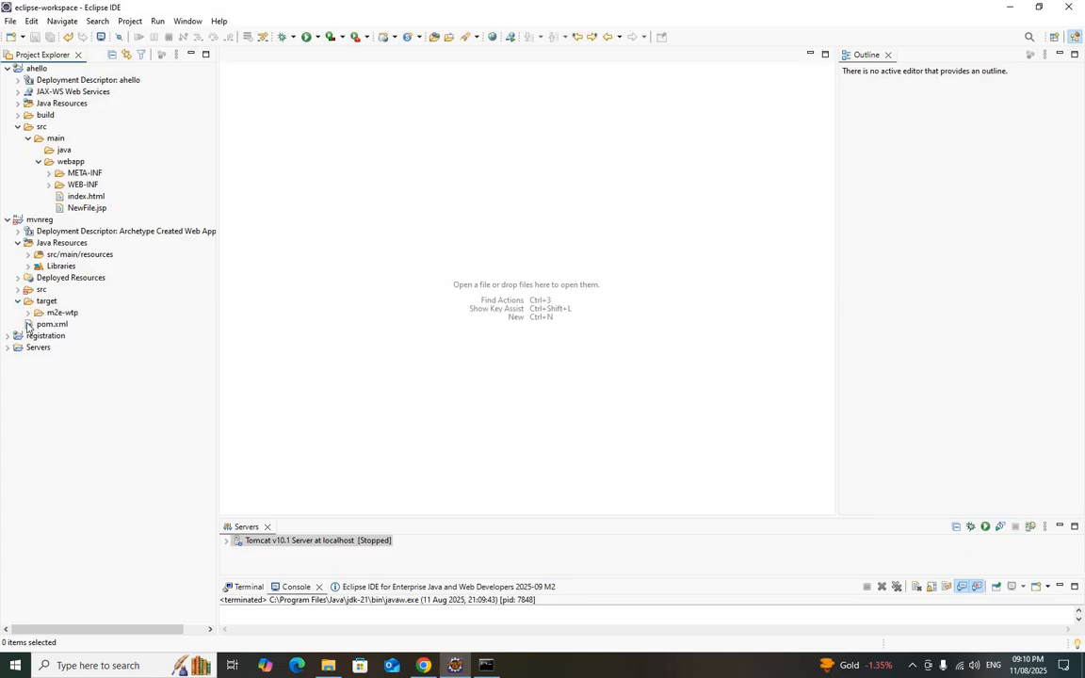
pyautogui.click(17, 301)
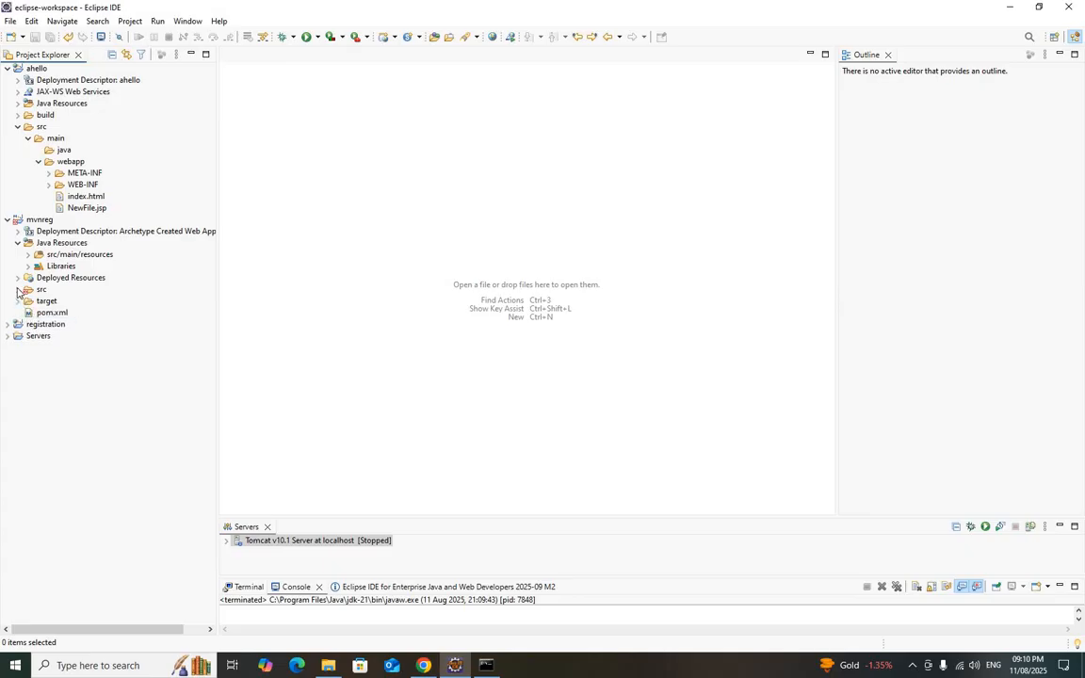
pyautogui.click(17, 289)
pyautogui.click(28, 300)
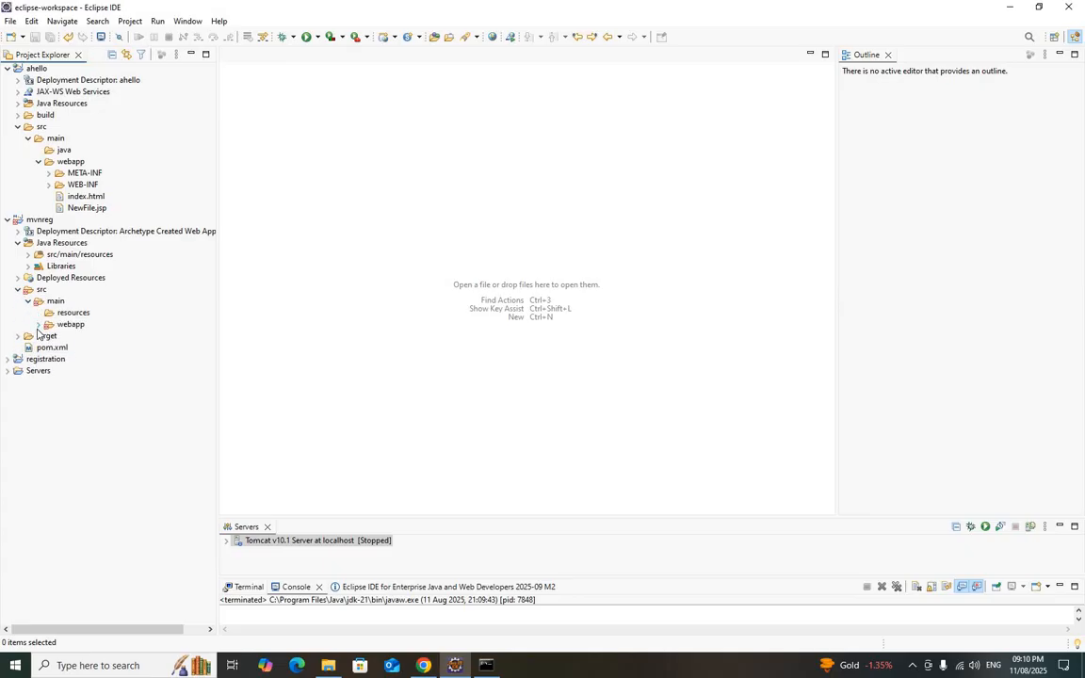
pyautogui.click(37, 325)
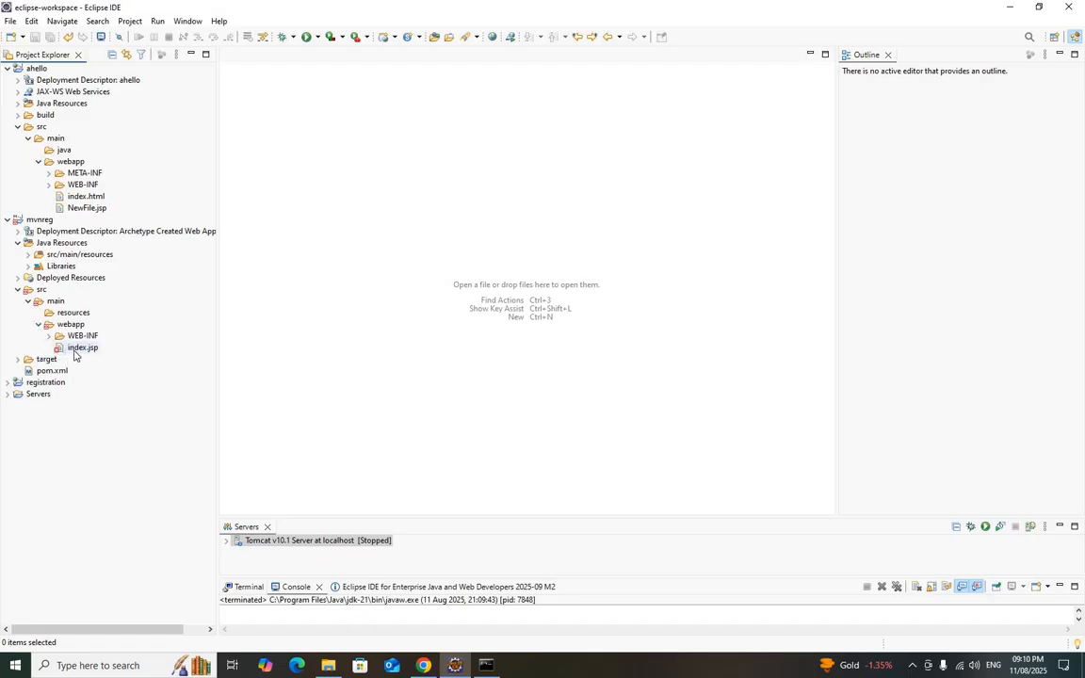
# - Delete index.jsp from the mvnreg project's webapp folder and confirm the deletion
pyautogui.click(77, 350)
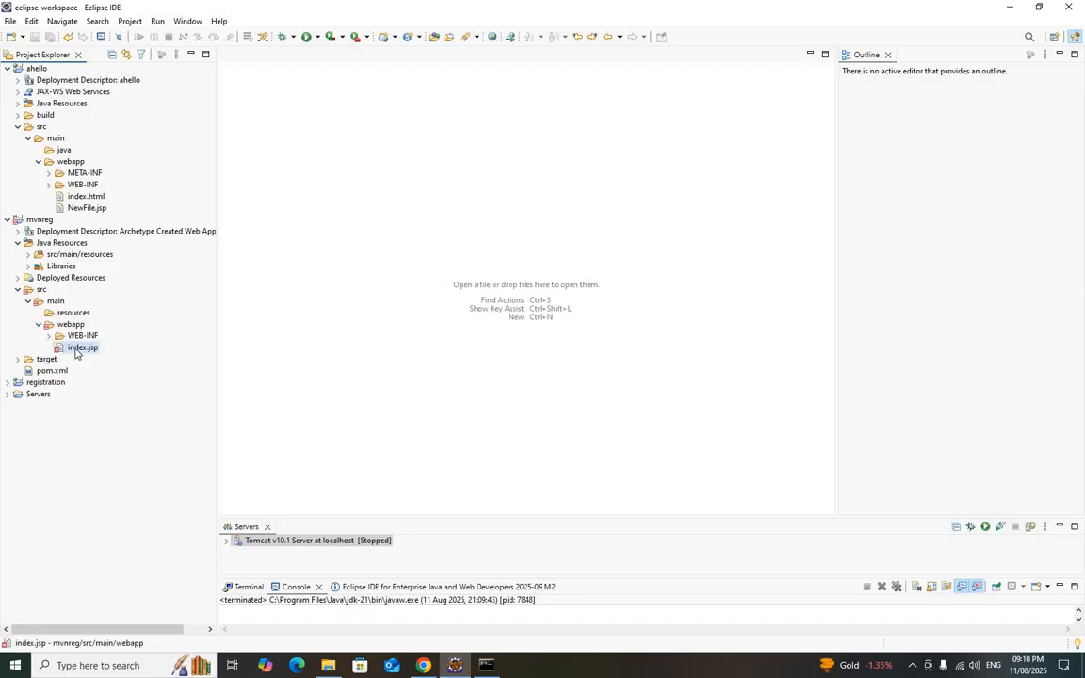
pyautogui.rightClick(77, 353)
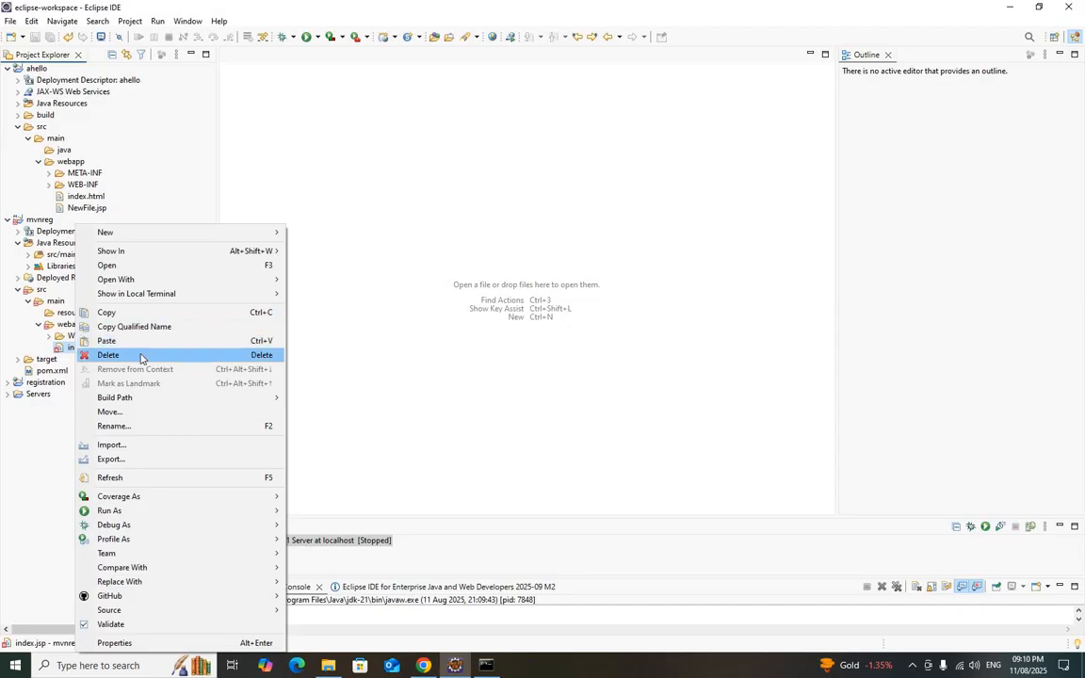
pyautogui.click(140, 356)
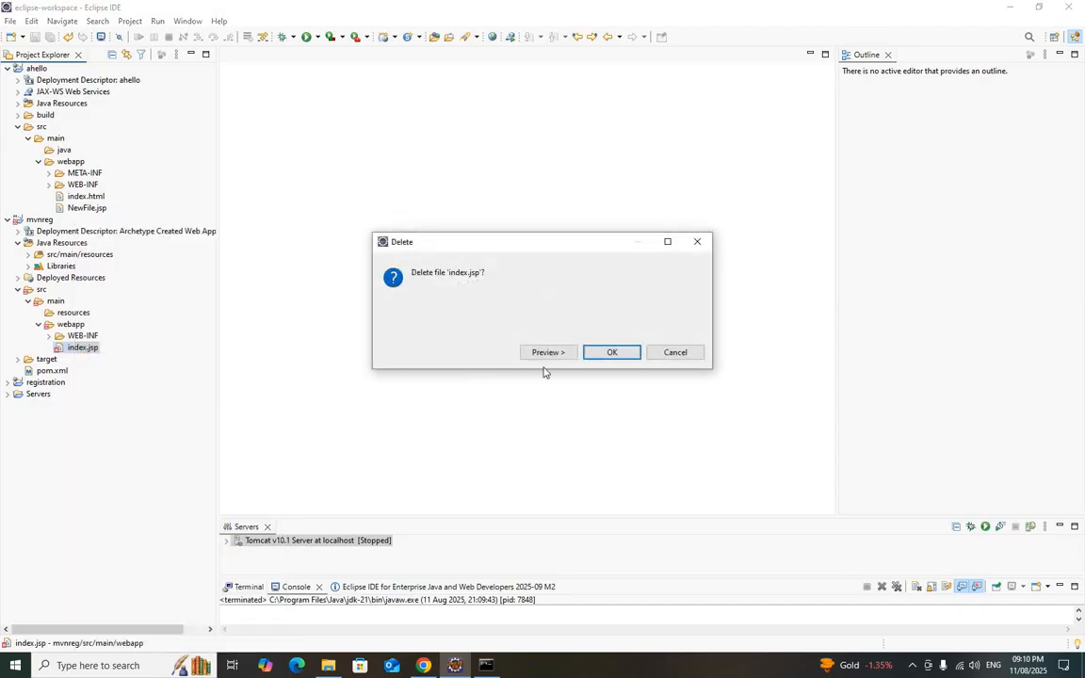
pyautogui.click(613, 353)
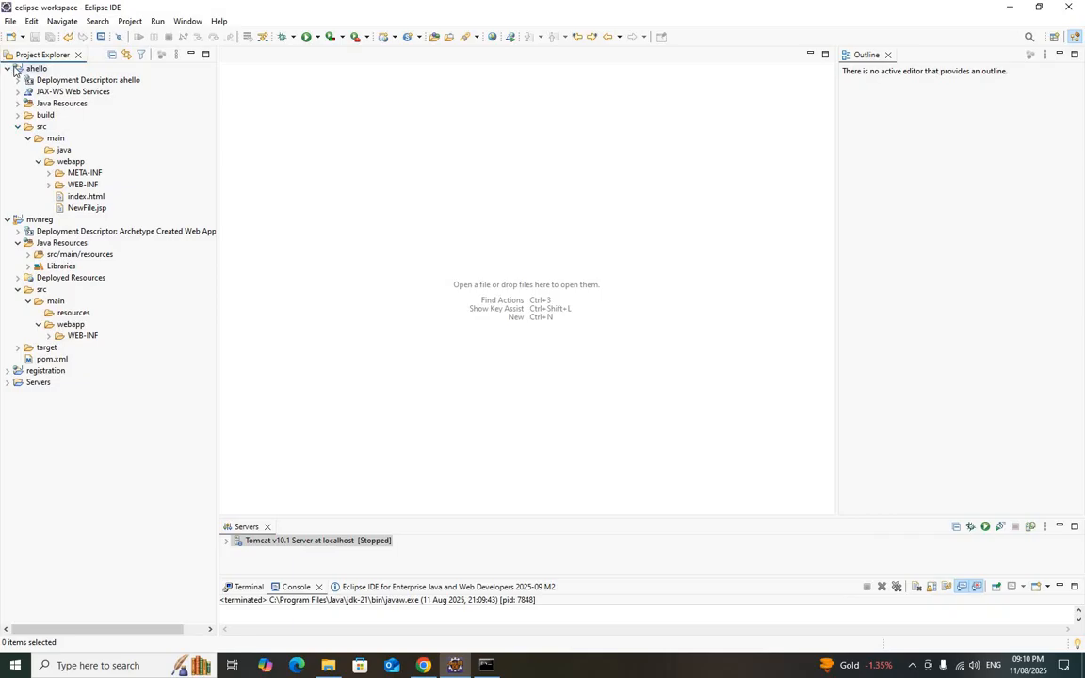
# - Compare the run options offered for the mvnreg Maven project with those for the ahello project
pyautogui.click(19, 219)
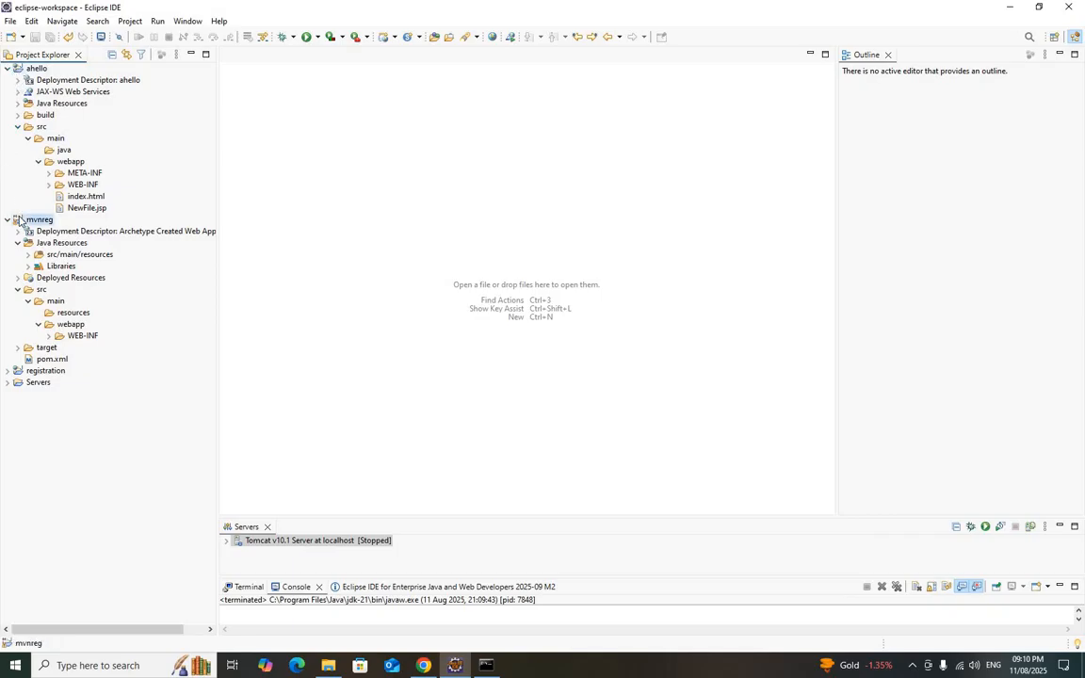
pyautogui.rightClick(21, 219)
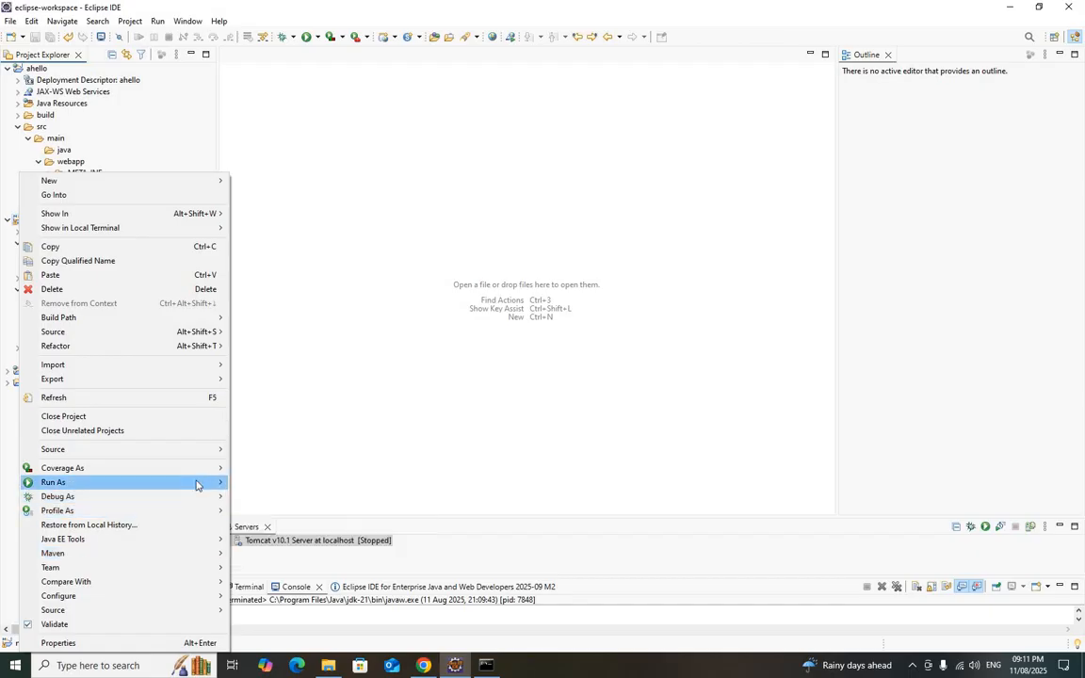
pyautogui.moveTo(224, 482)
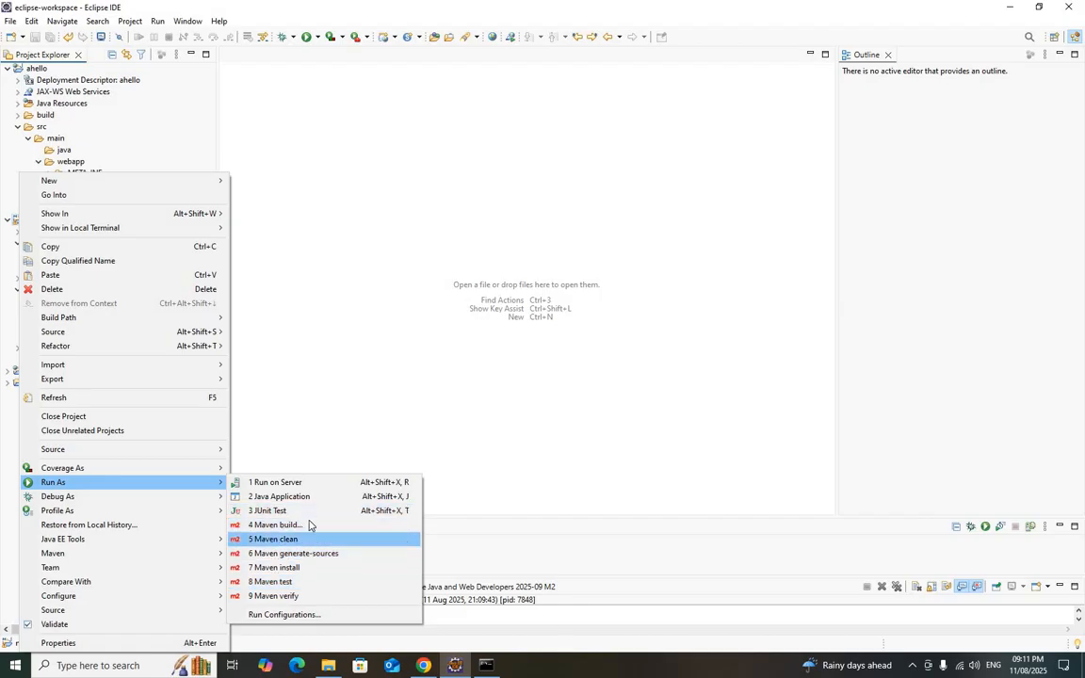
pyautogui.click(348, 399)
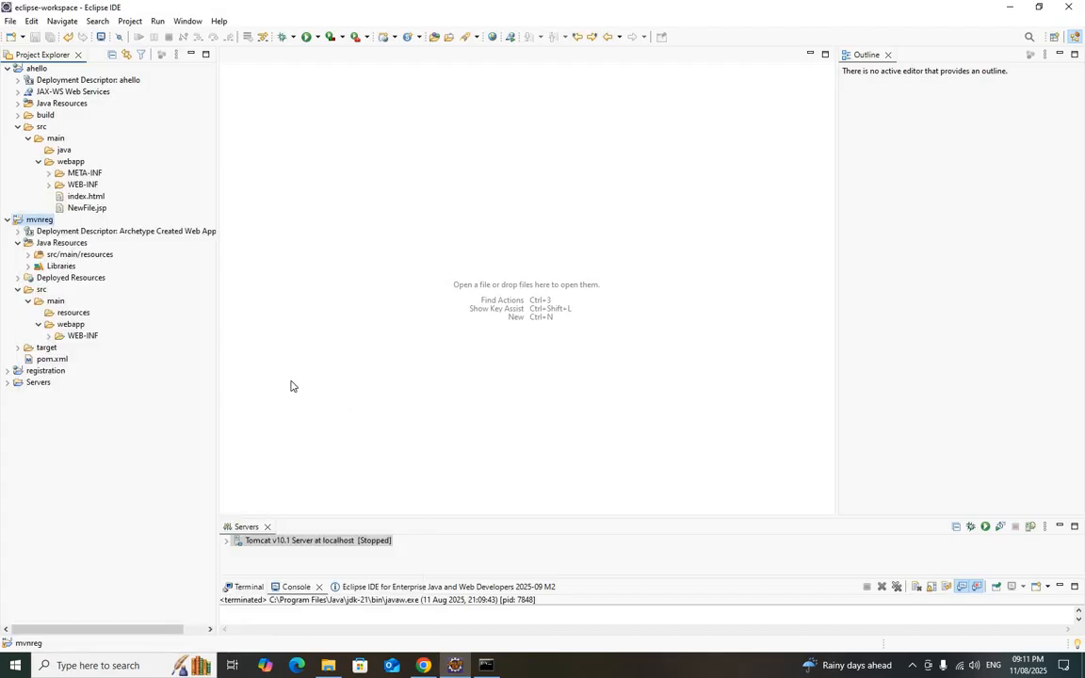
pyautogui.rightClick(33, 70)
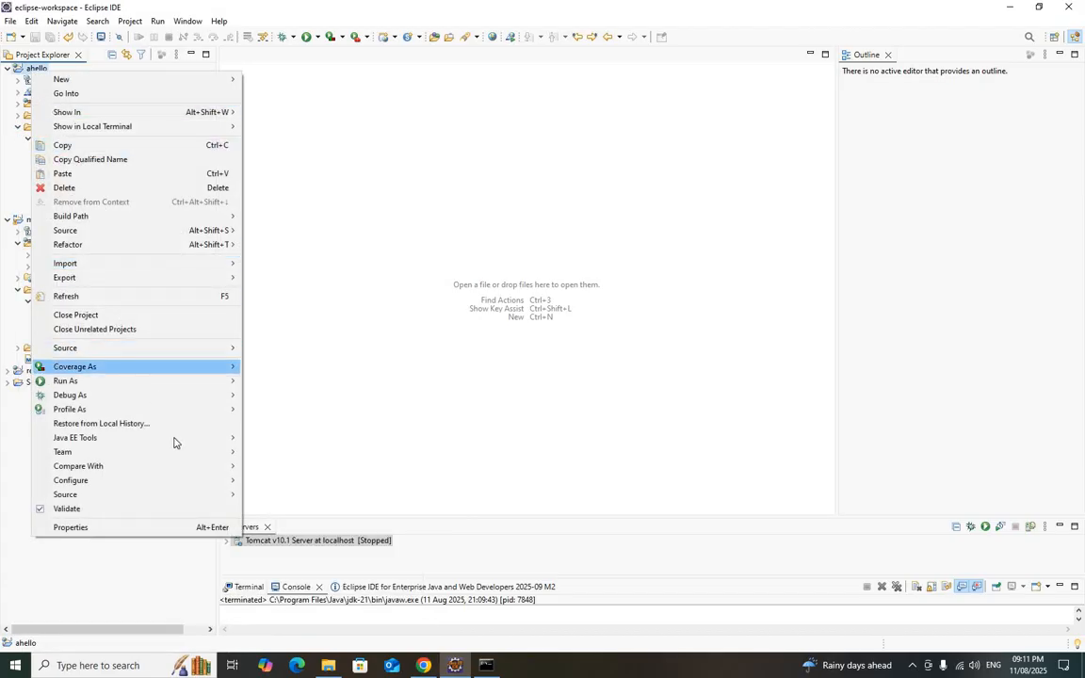
pyautogui.moveTo(231, 389)
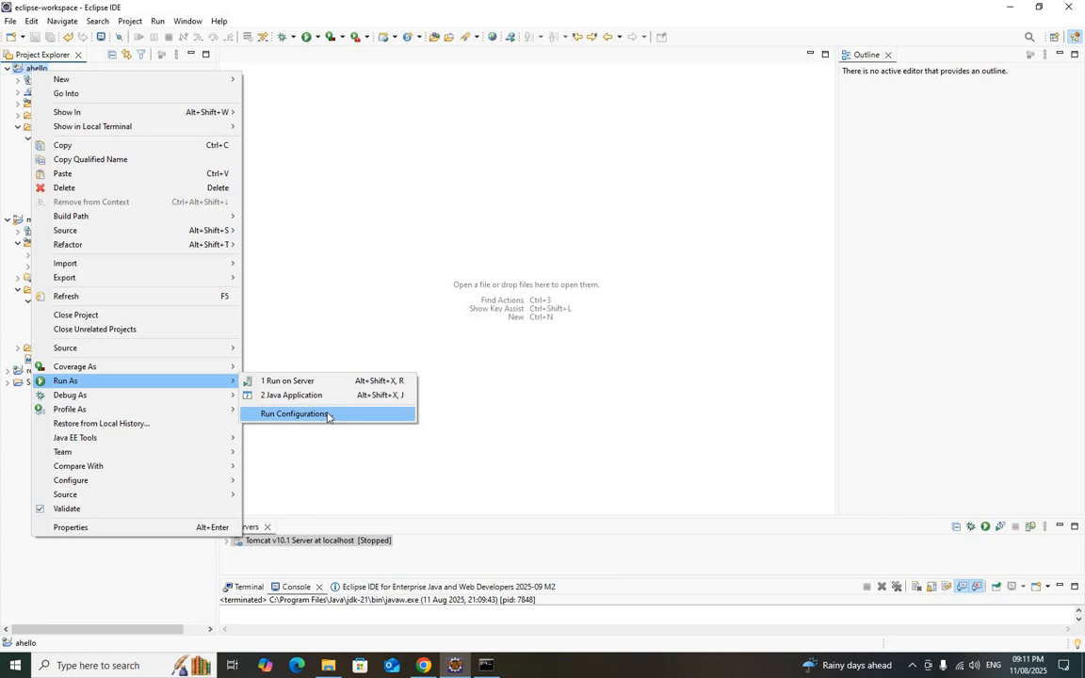
pyautogui.click(11, 443)
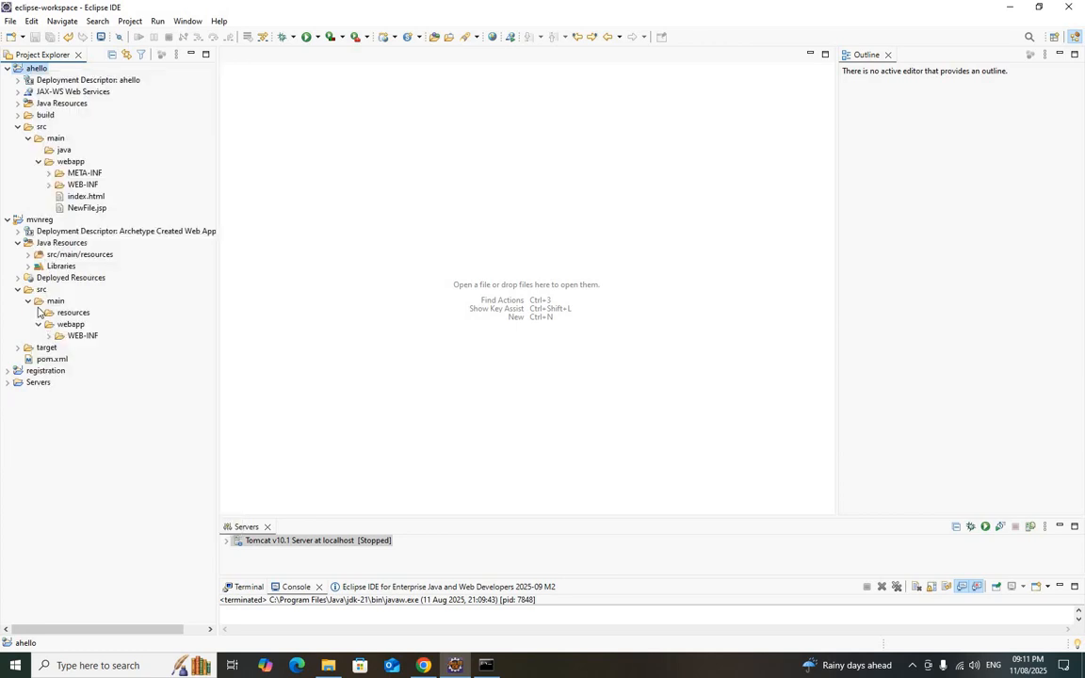
# - Expand the WEB-INF folder of the mvnreg project and open its pom.xml file
pyautogui.click(38, 324)
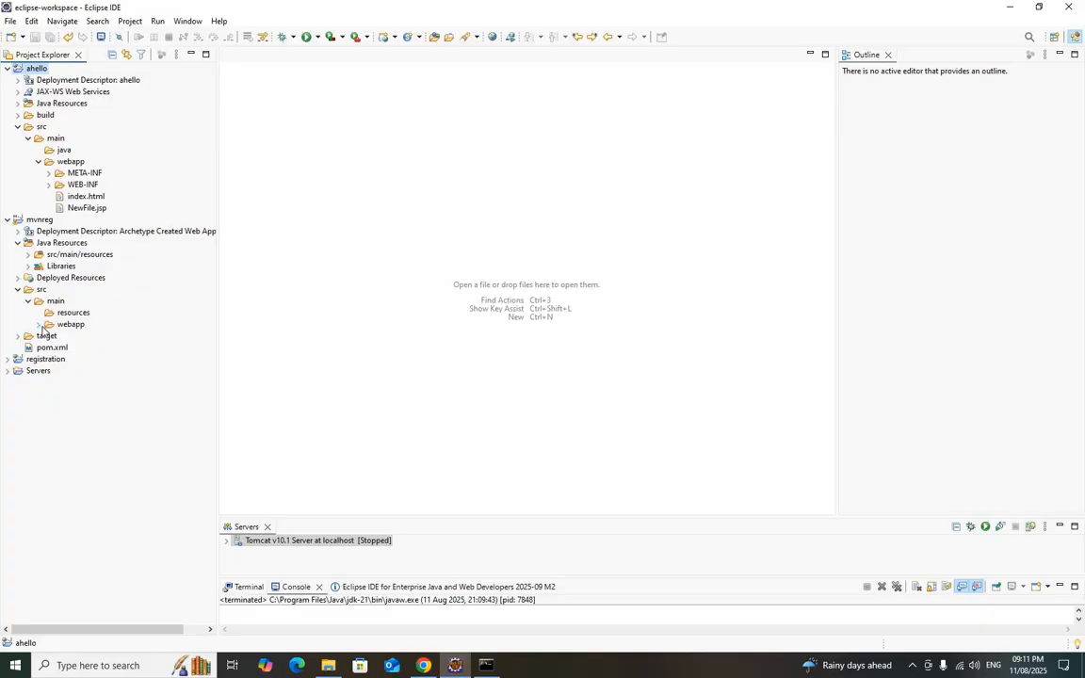
pyautogui.click(39, 324)
pyautogui.click(49, 335)
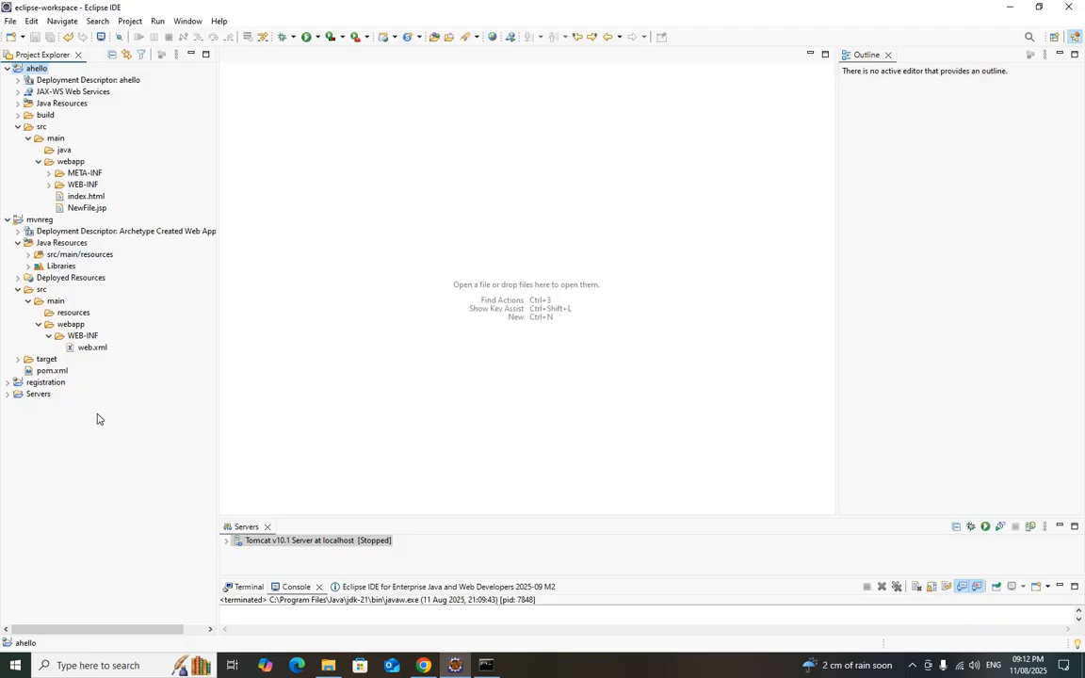
pyautogui.doubleClick(49, 370)
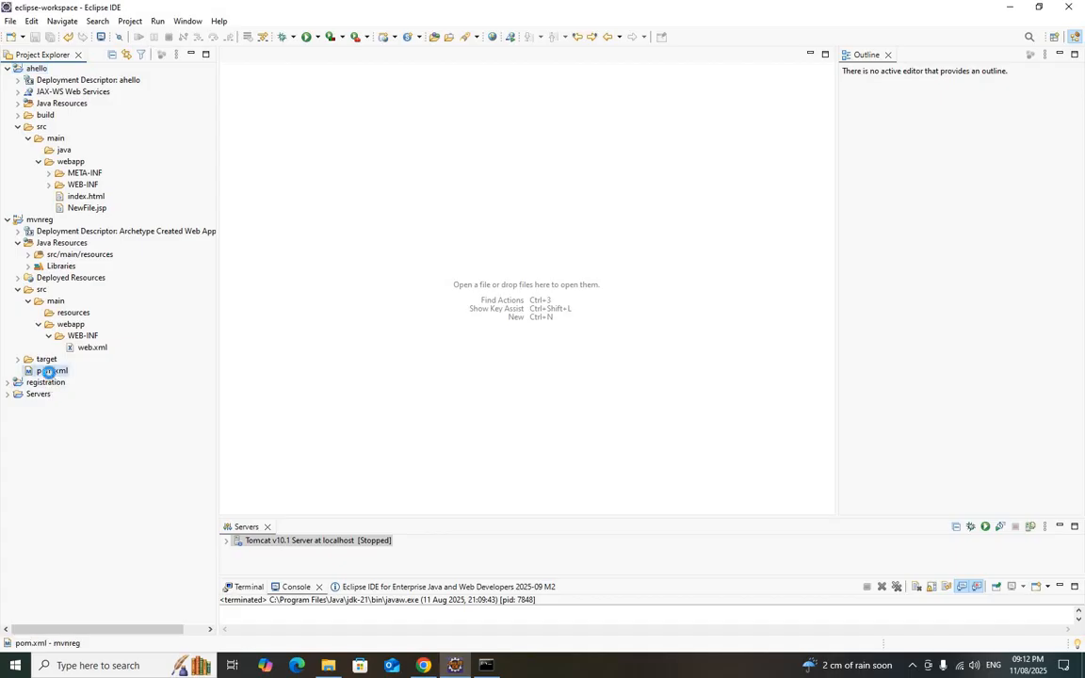